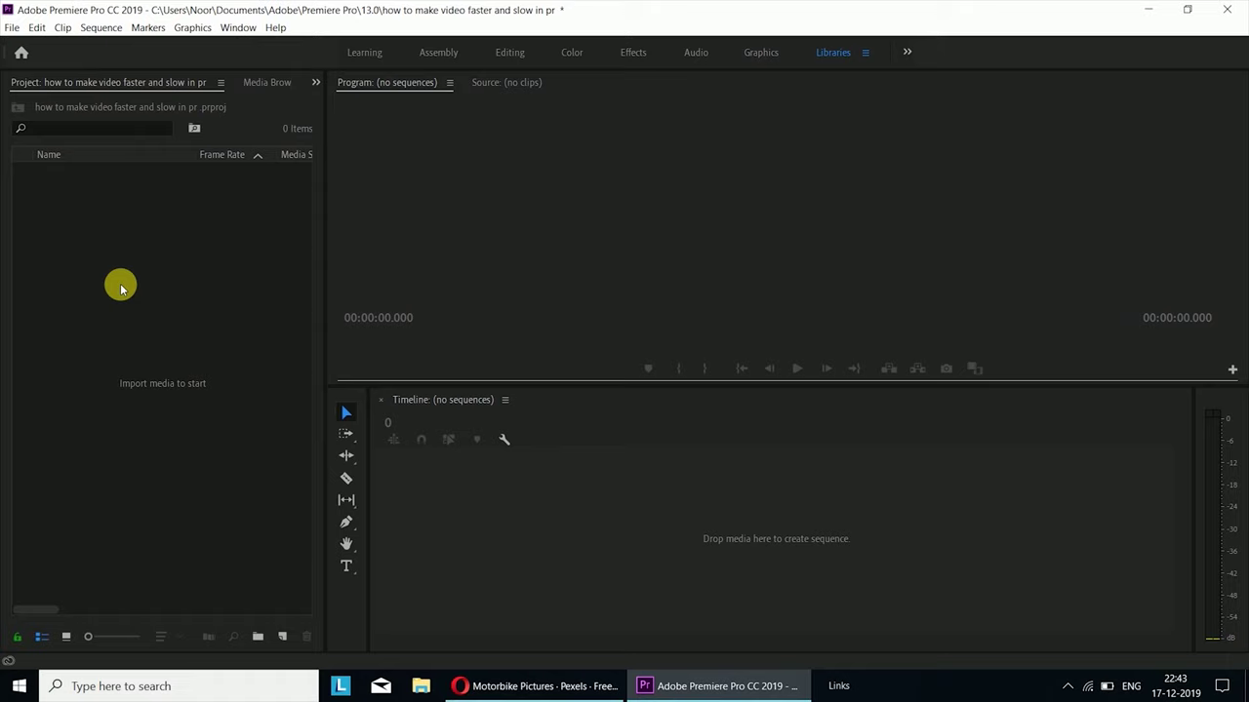
# Import the 'video' file (video.mp4) from the Downloads folder into the project
pyautogui.hotkey('ctrl', 'i')
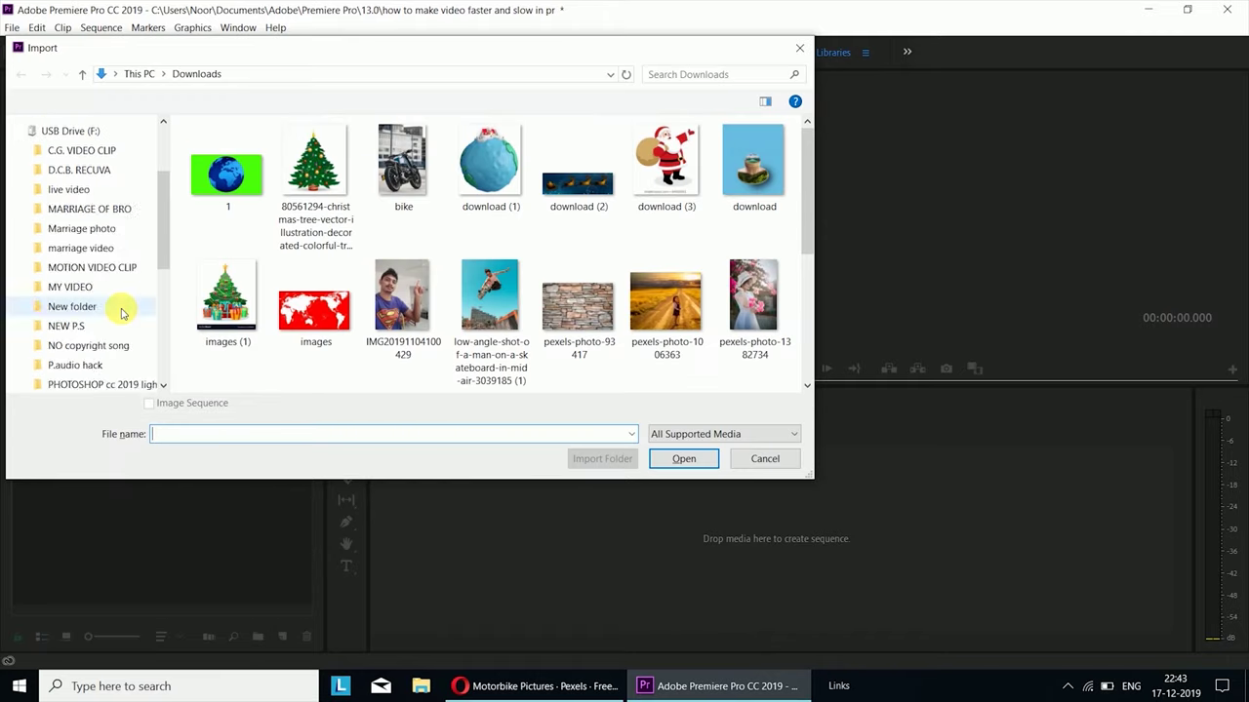
pyautogui.click(75, 204)
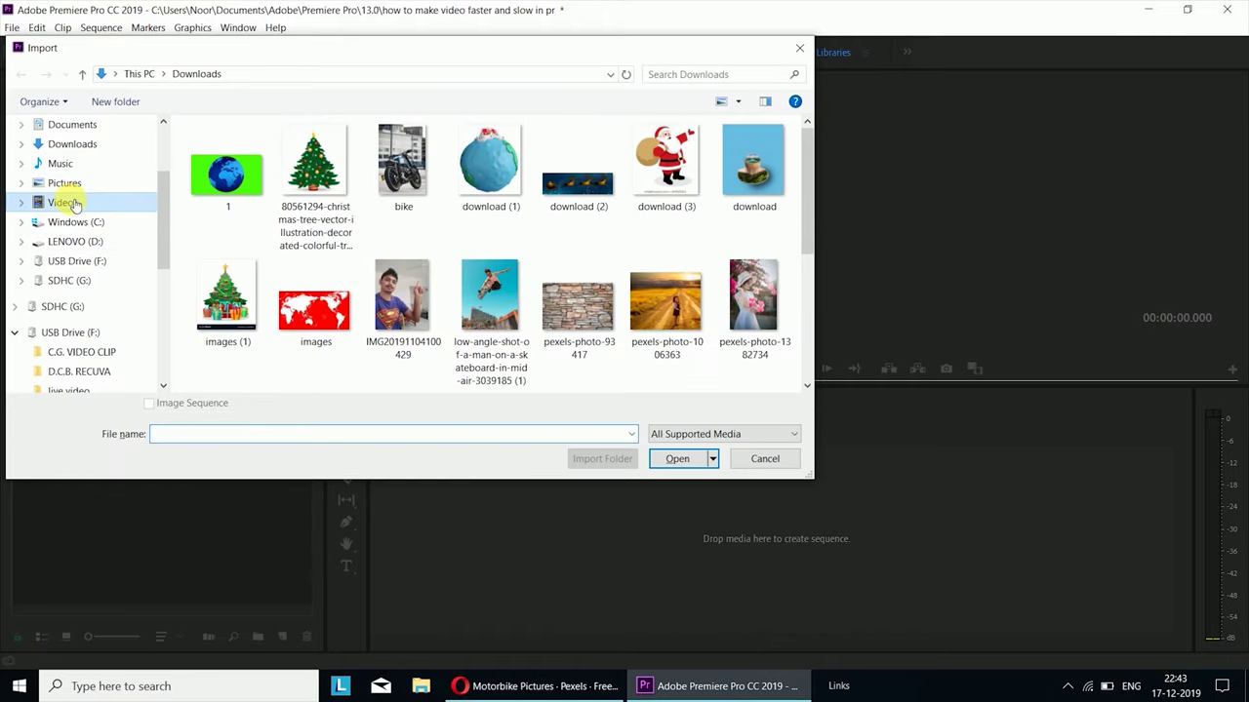
pyautogui.click(78, 154)
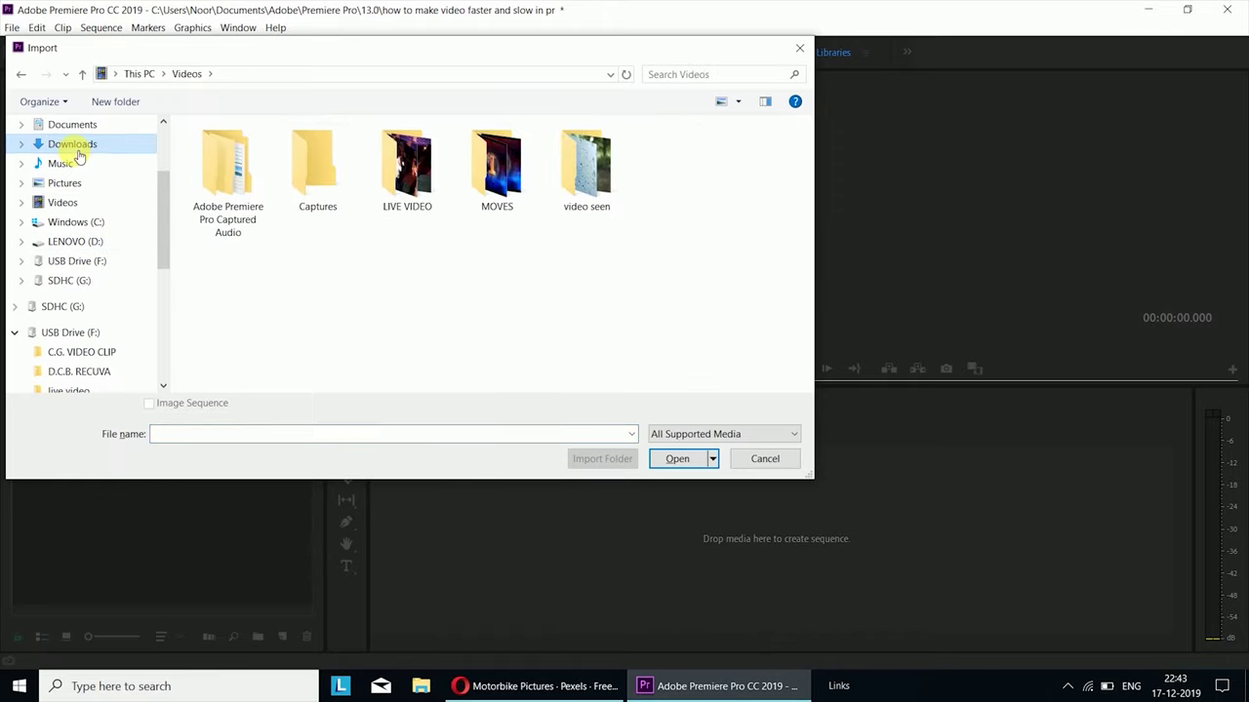
pyautogui.scroll(-1, 315, 238)
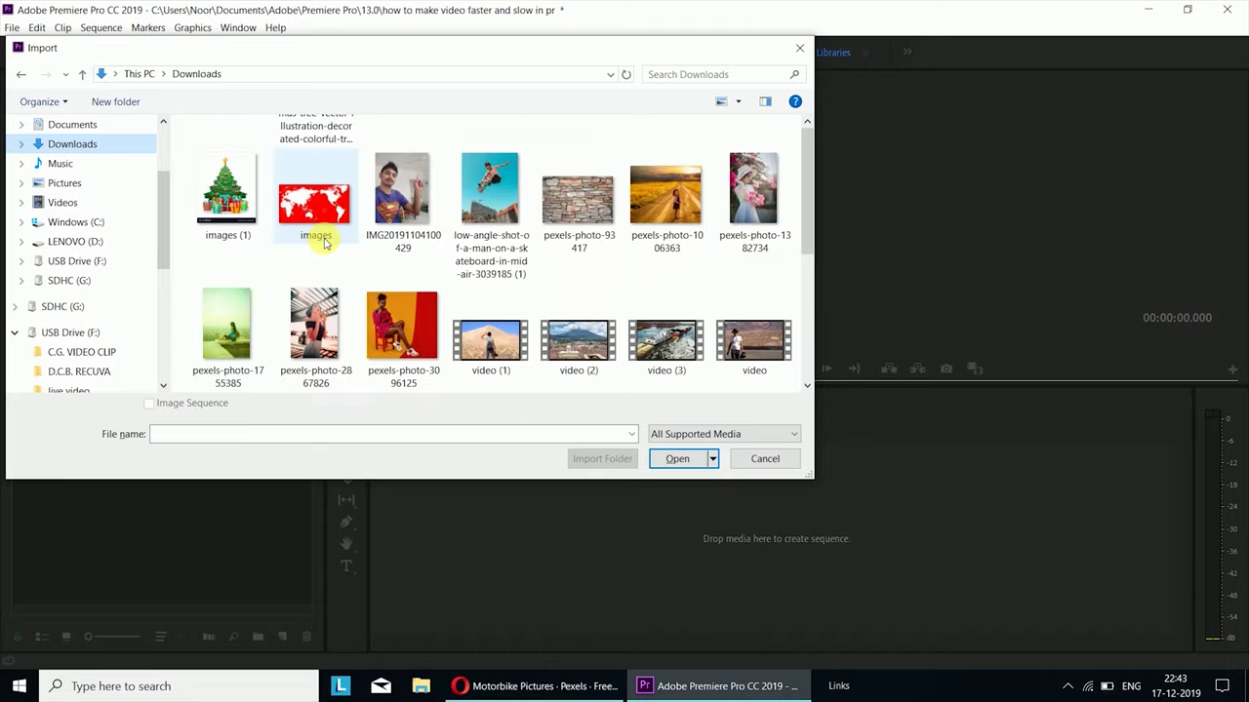
pyautogui.scroll(-3, 327, 244)
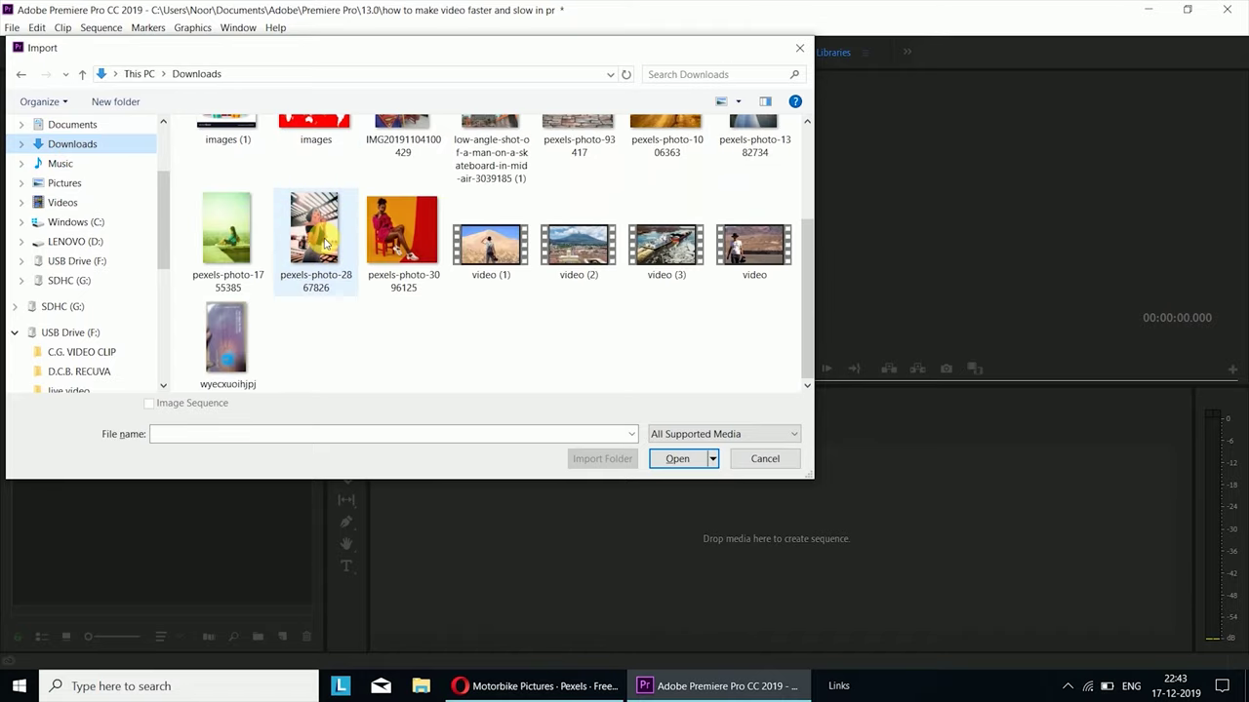
pyautogui.click(762, 268)
pyautogui.click(677, 459)
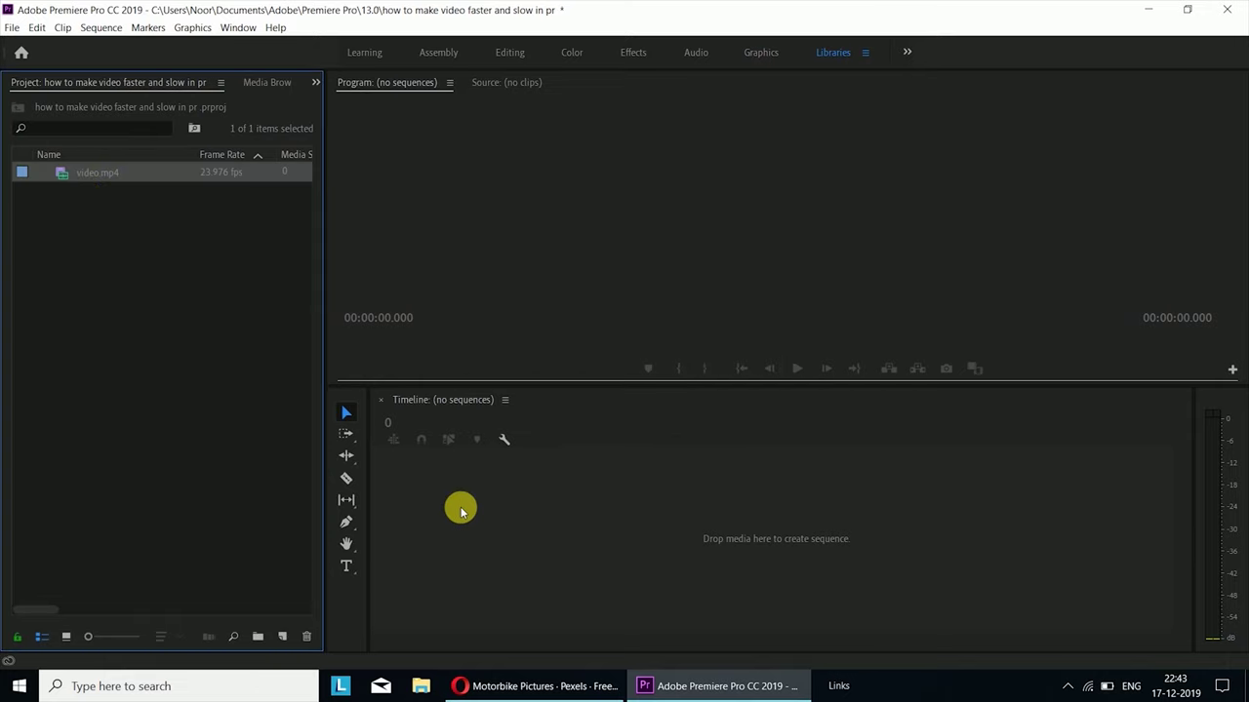
# Create a 'video' sequence by placing video.mp4 on the empty Timeline, then select its clips
pyautogui.moveTo(469, 517); pyautogui.dragTo(464, 512)
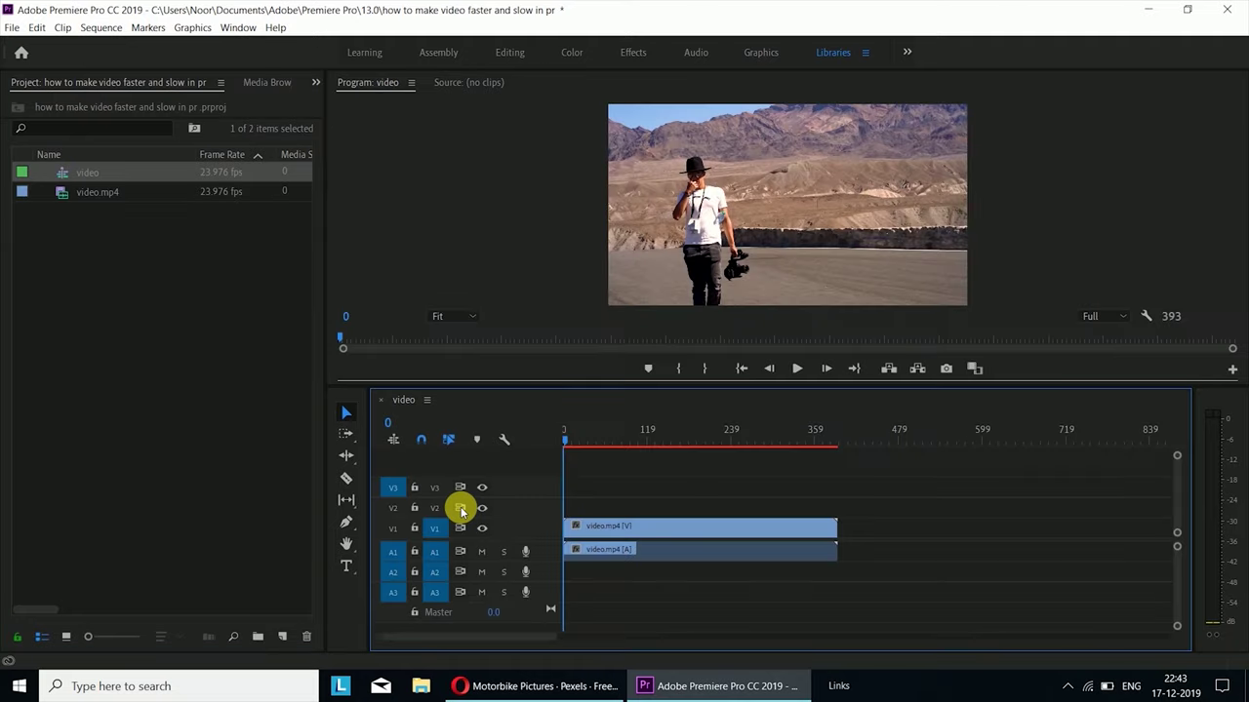
pyautogui.rightClick(637, 537)
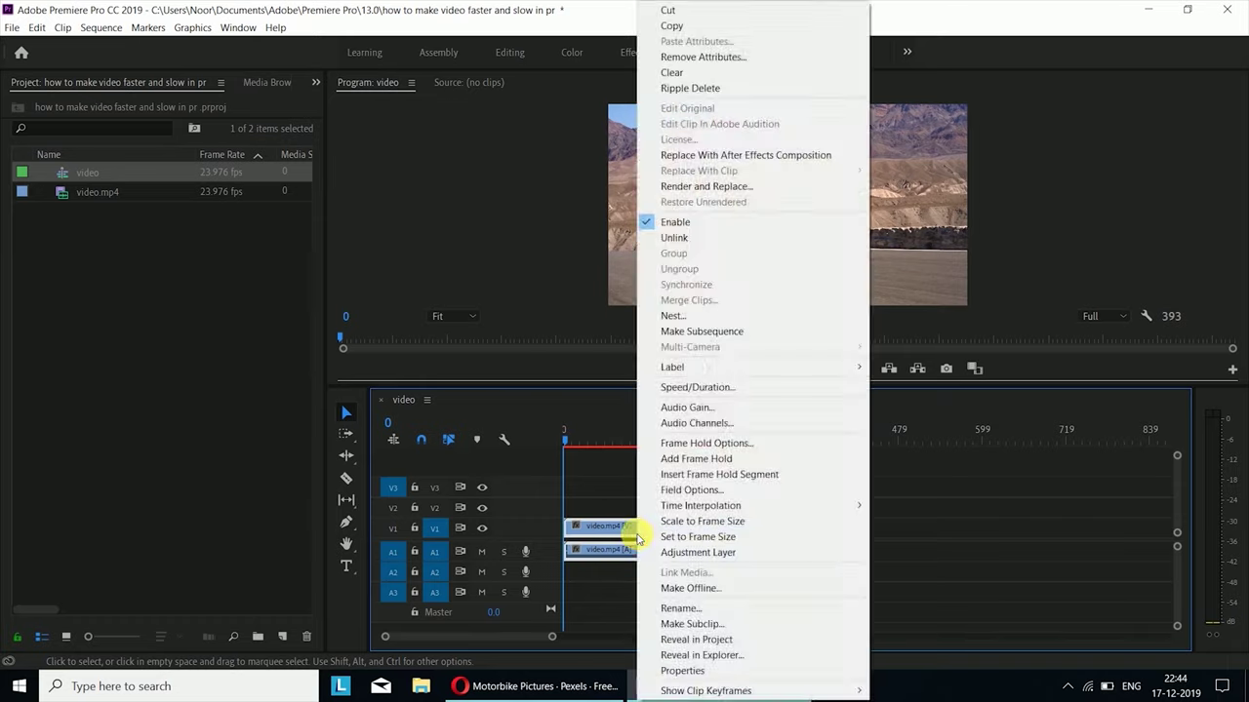
pyautogui.click(607, 491)
pyautogui.click(615, 525)
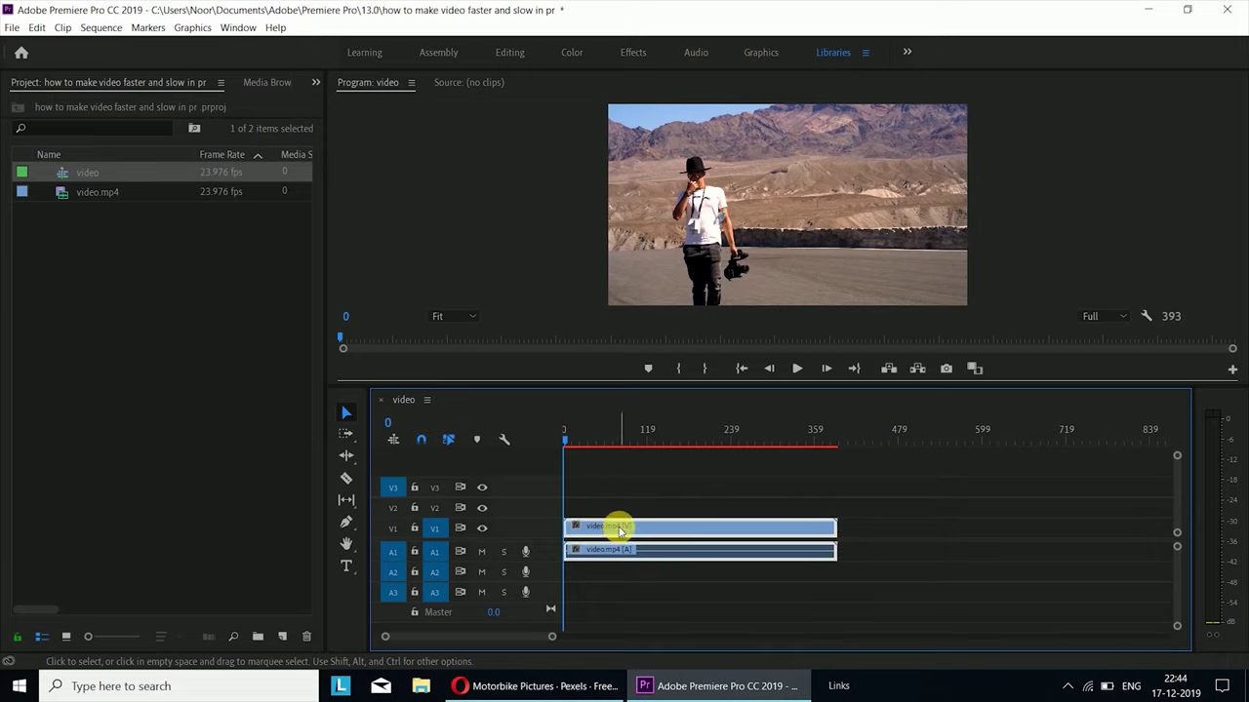
pyautogui.click(599, 491)
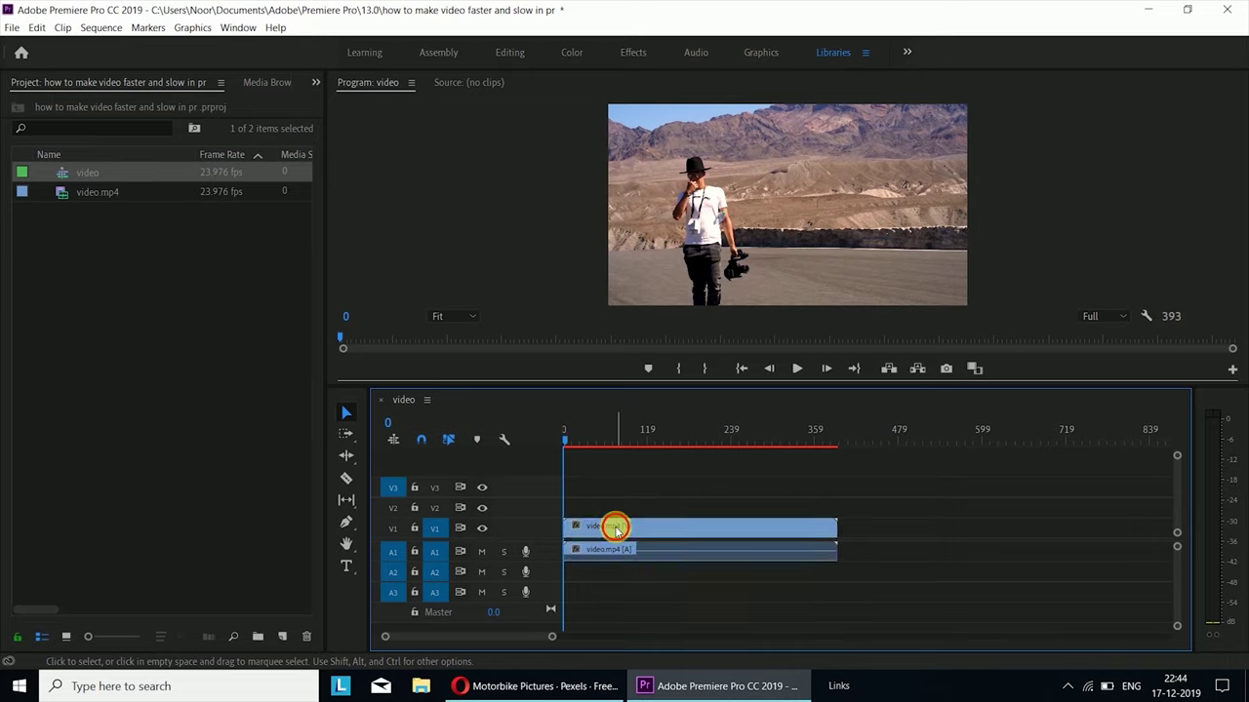
pyautogui.click(614, 525)
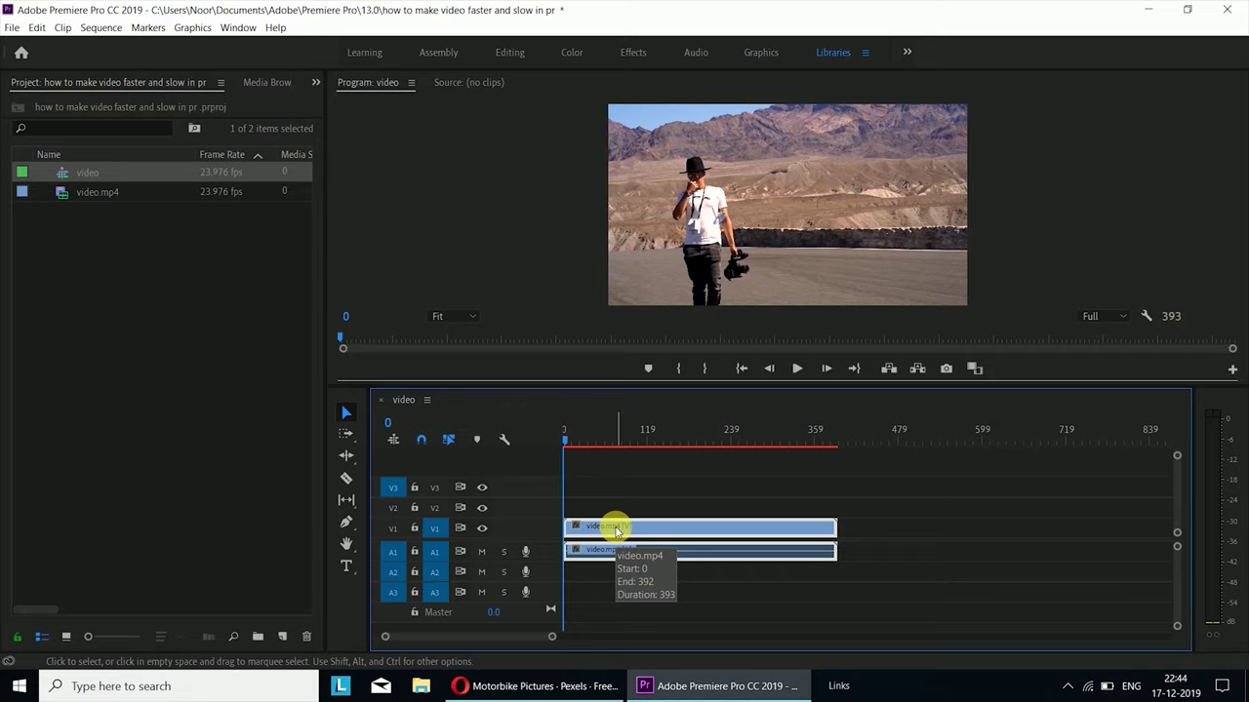
# Unlink the clip's video from its audio and select only the V1 video clip
pyautogui.rightClick(616, 527)
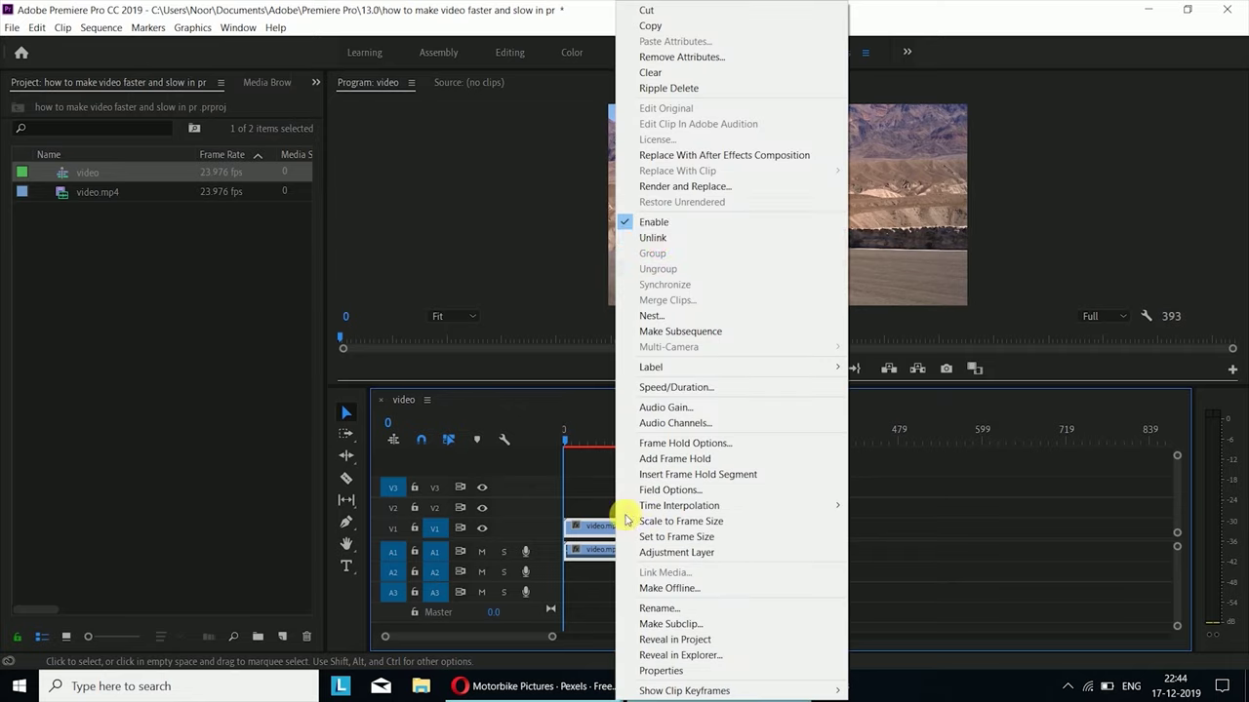
pyautogui.click(656, 239)
pyautogui.click(639, 530)
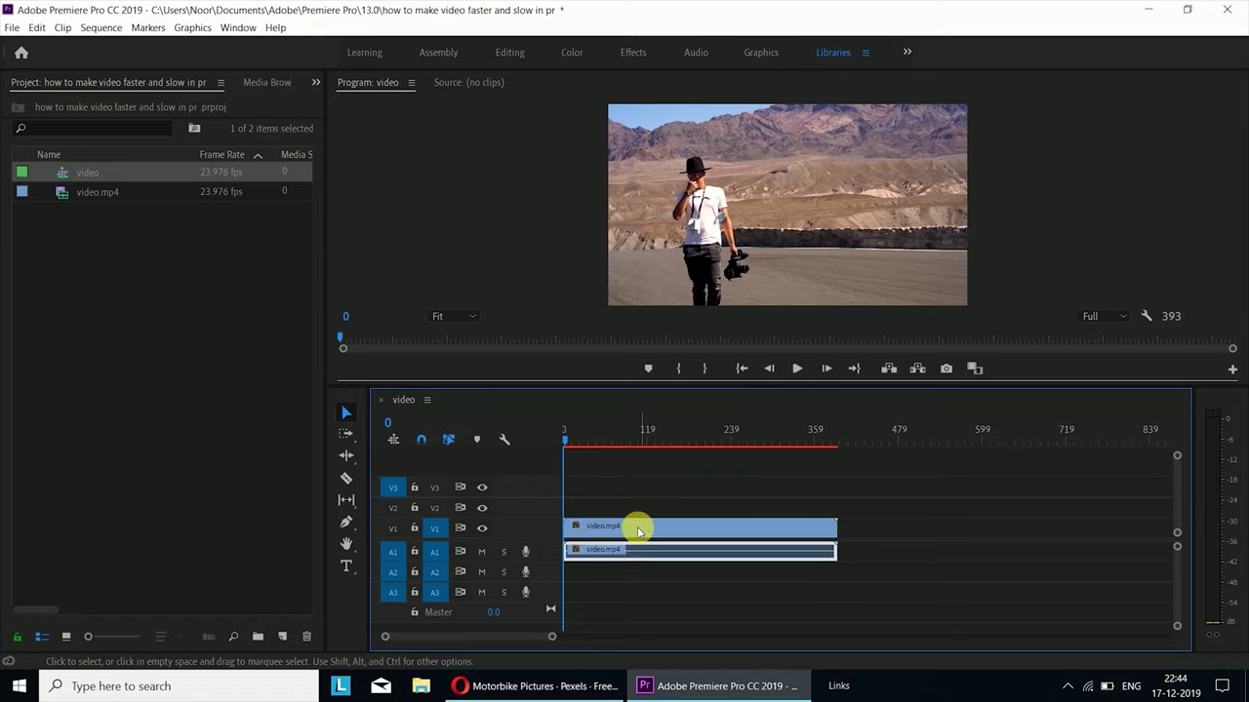
pyautogui.click(639, 529)
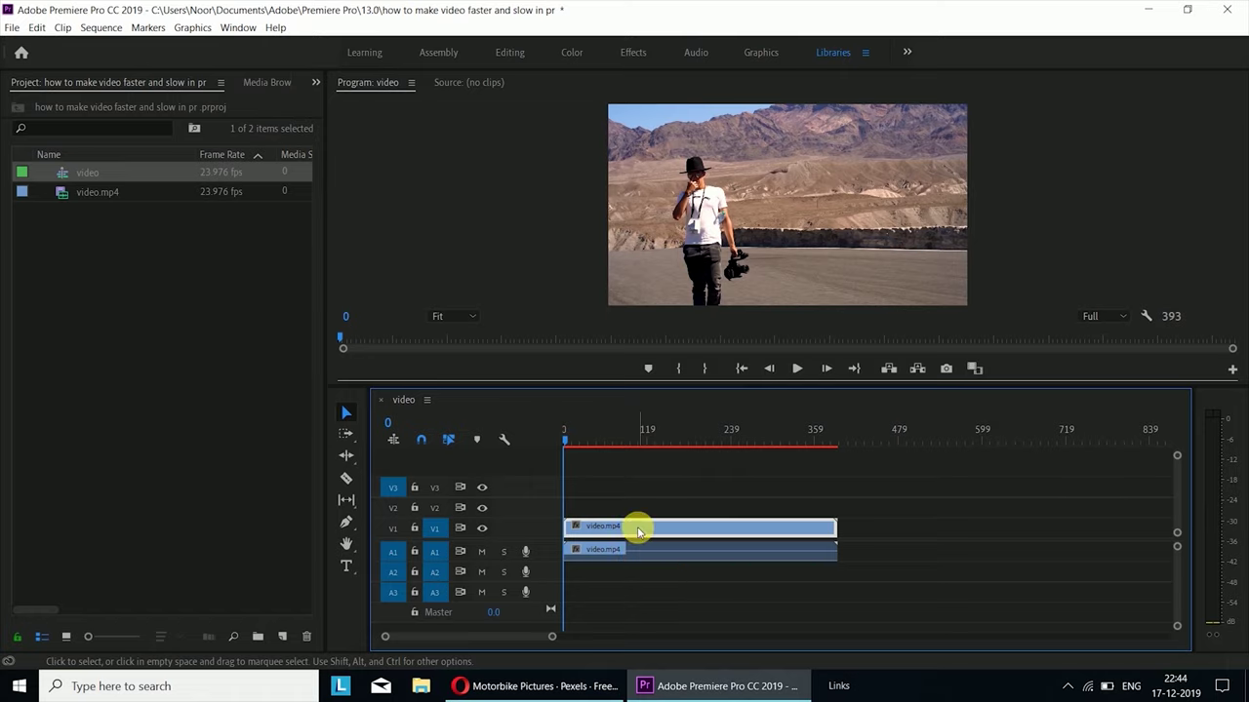
pyautogui.rightClick(639, 530)
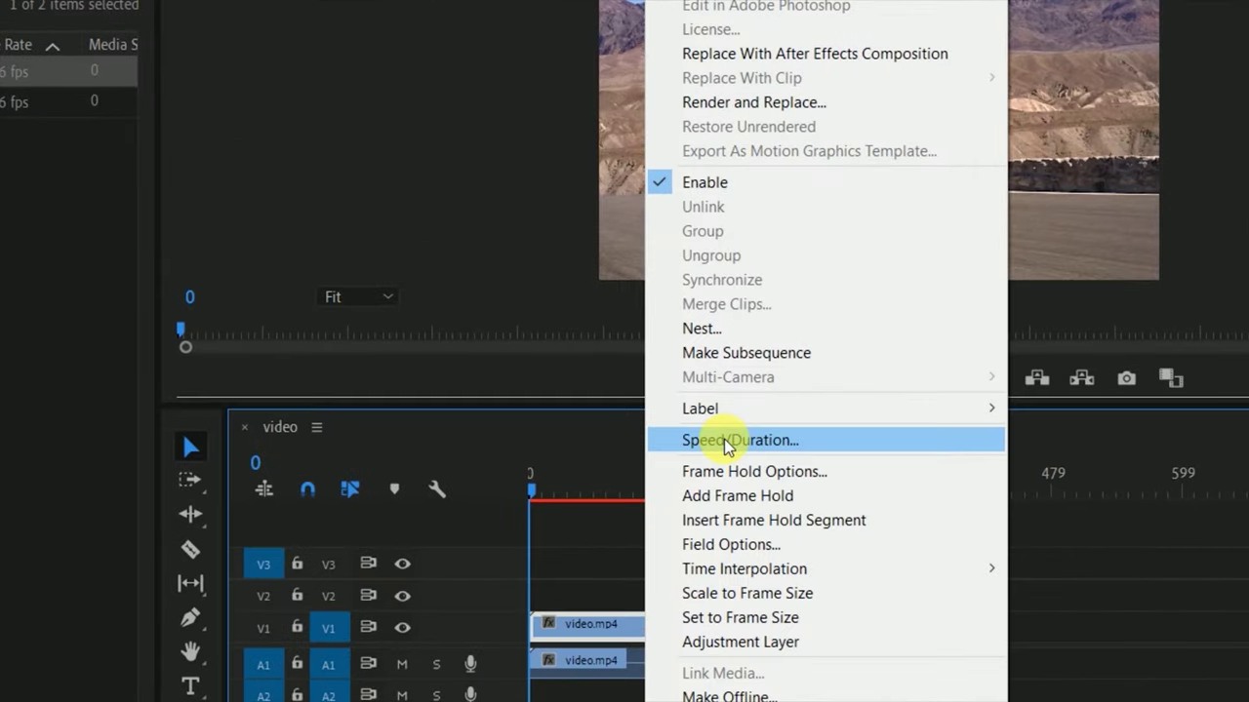
pyautogui.click(727, 442)
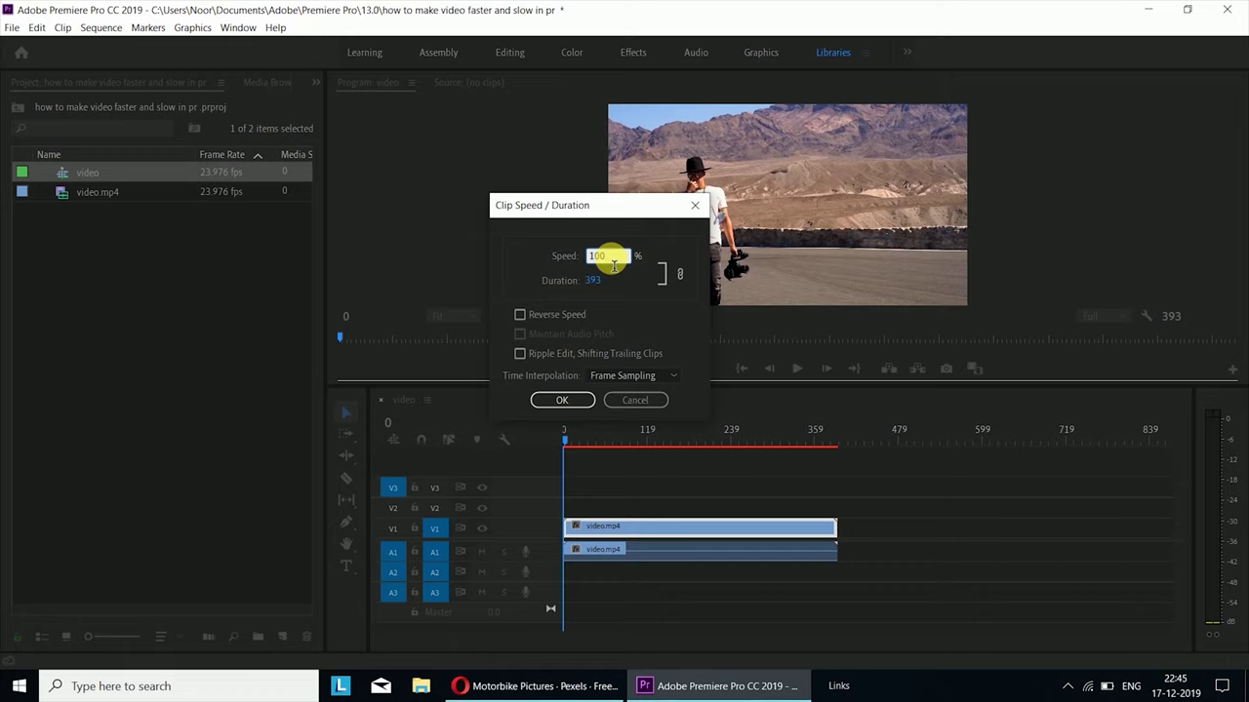
pyautogui.click(612, 263)
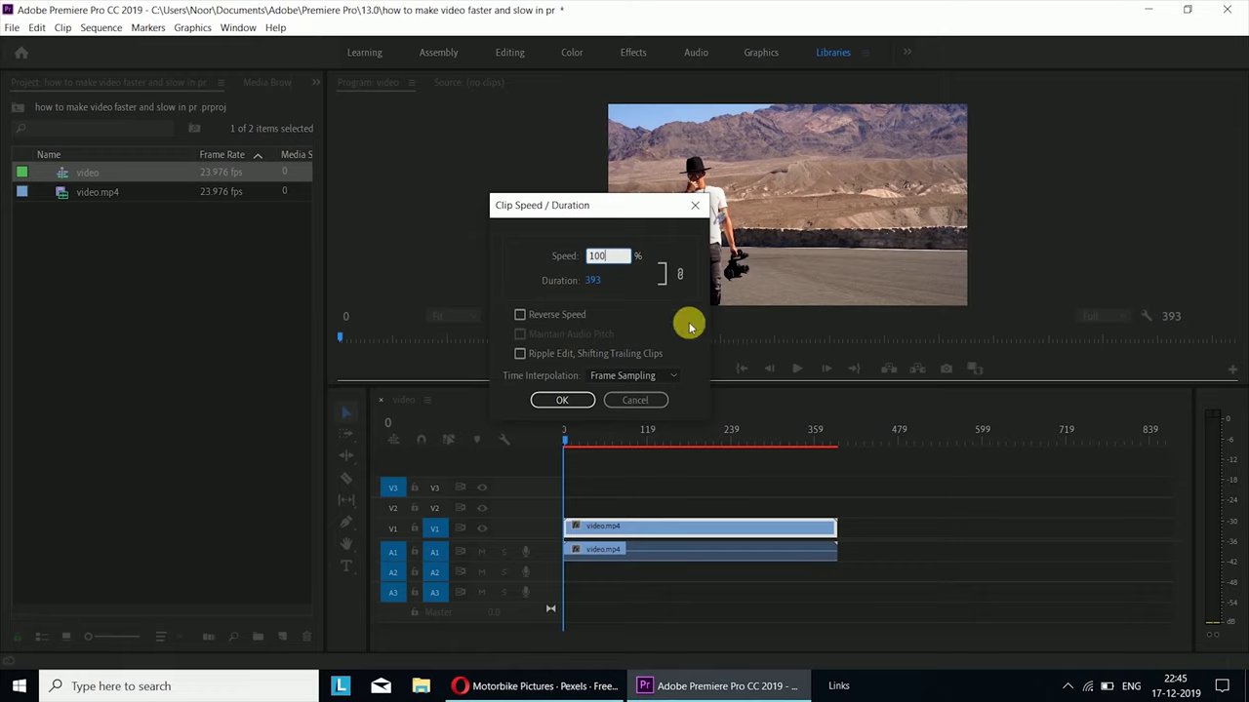
pyautogui.click(643, 403)
pyautogui.click(739, 436)
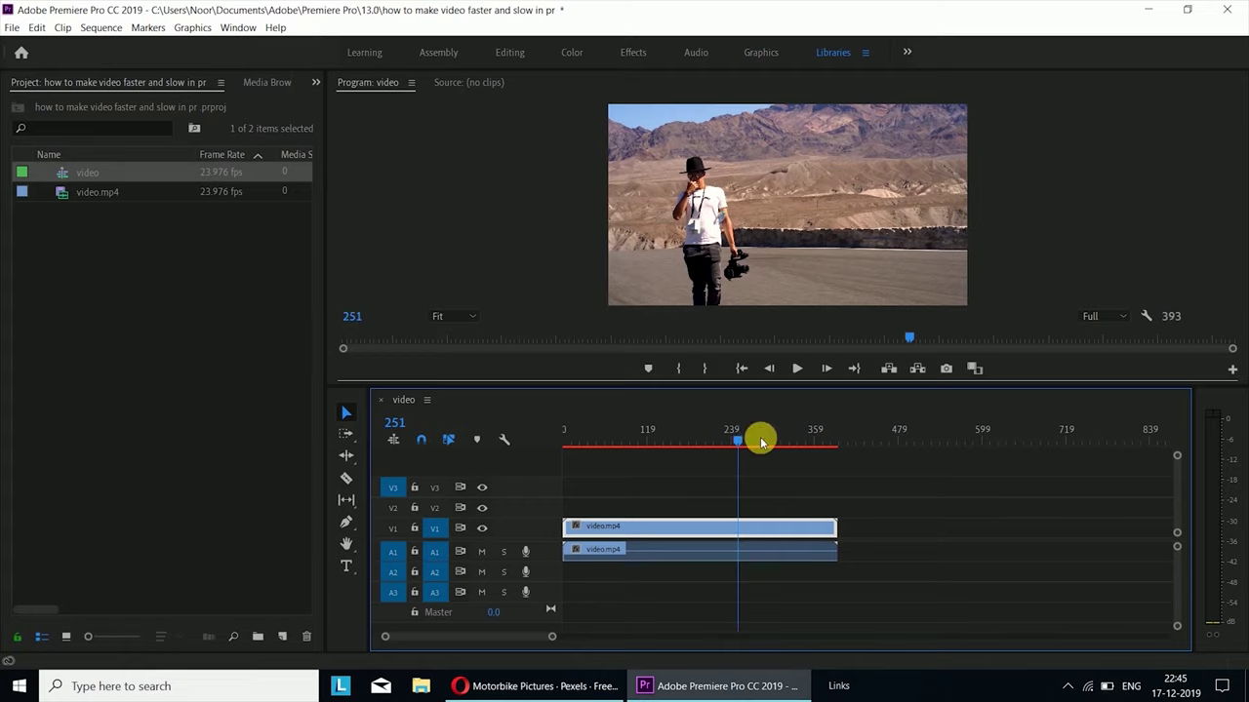
# Switch the timeline ruler to audio time units and scrub to about 16 seconds
pyautogui.rightClick(759, 439)
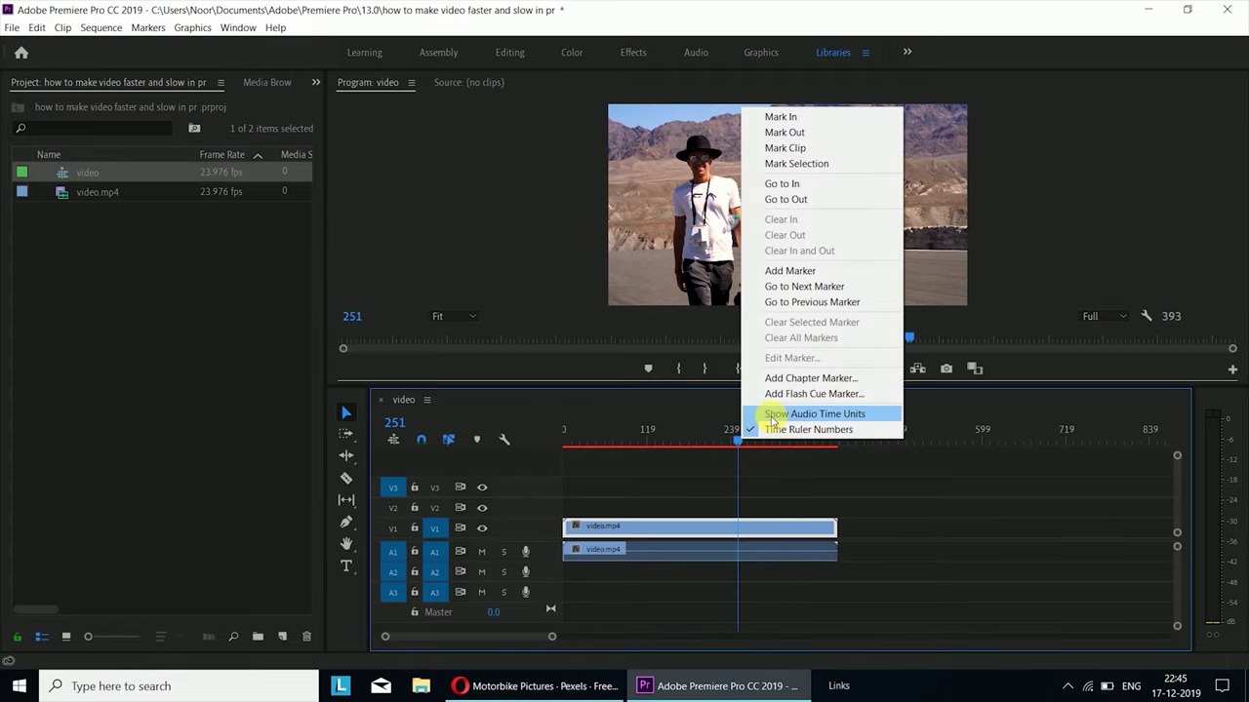
pyautogui.click(767, 414)
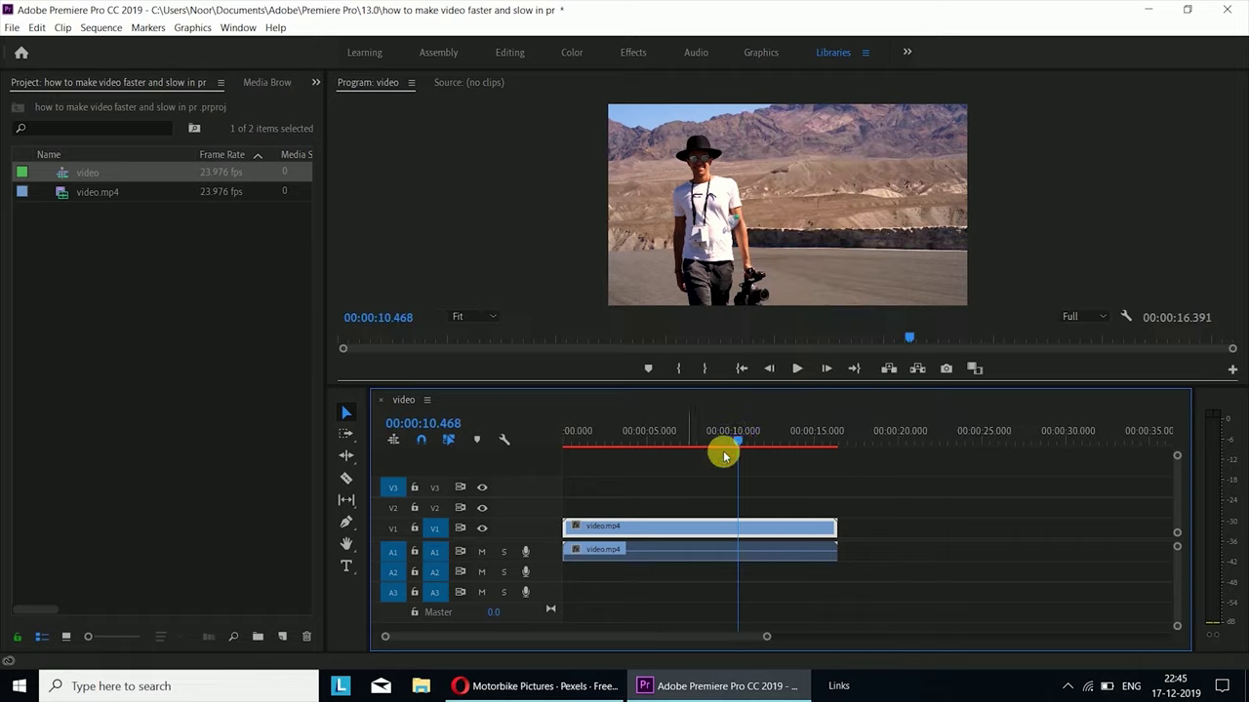
pyautogui.moveTo(738, 445); pyautogui.dragTo(835, 444)
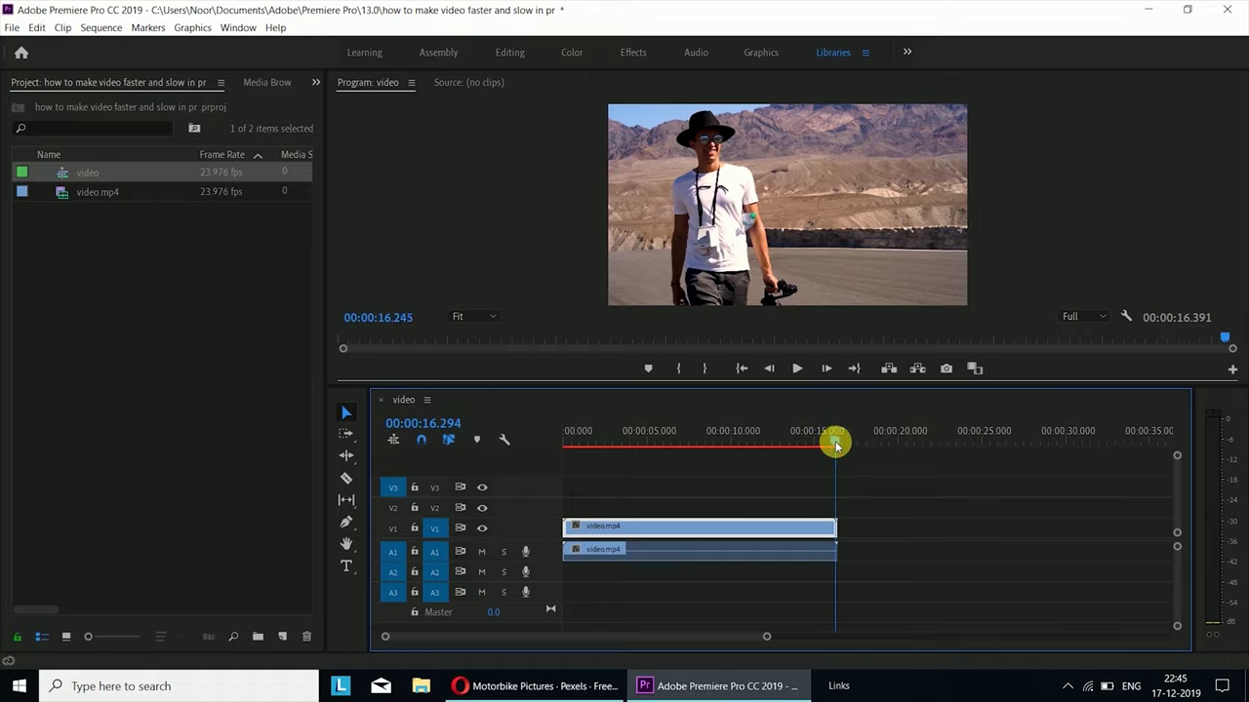
# Speed the V1 clip up to 199.49% in its Speed/Duration settings
pyautogui.rightClick(734, 524)
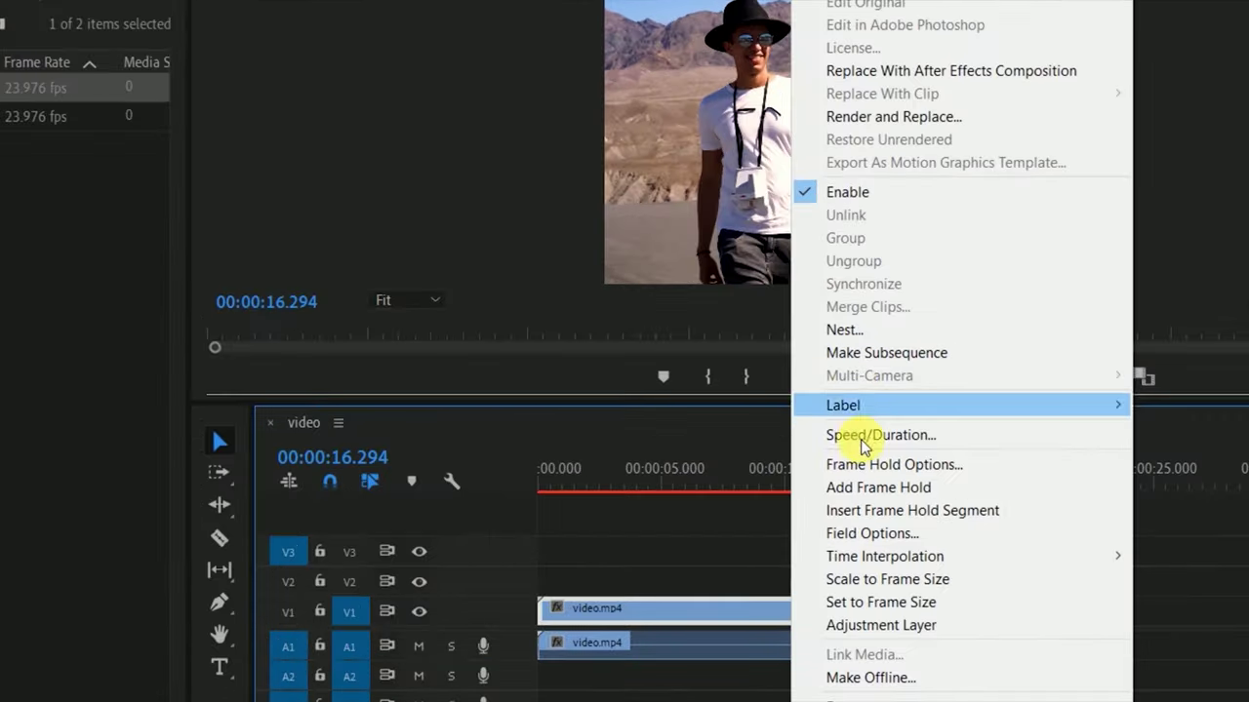
pyautogui.click(864, 437)
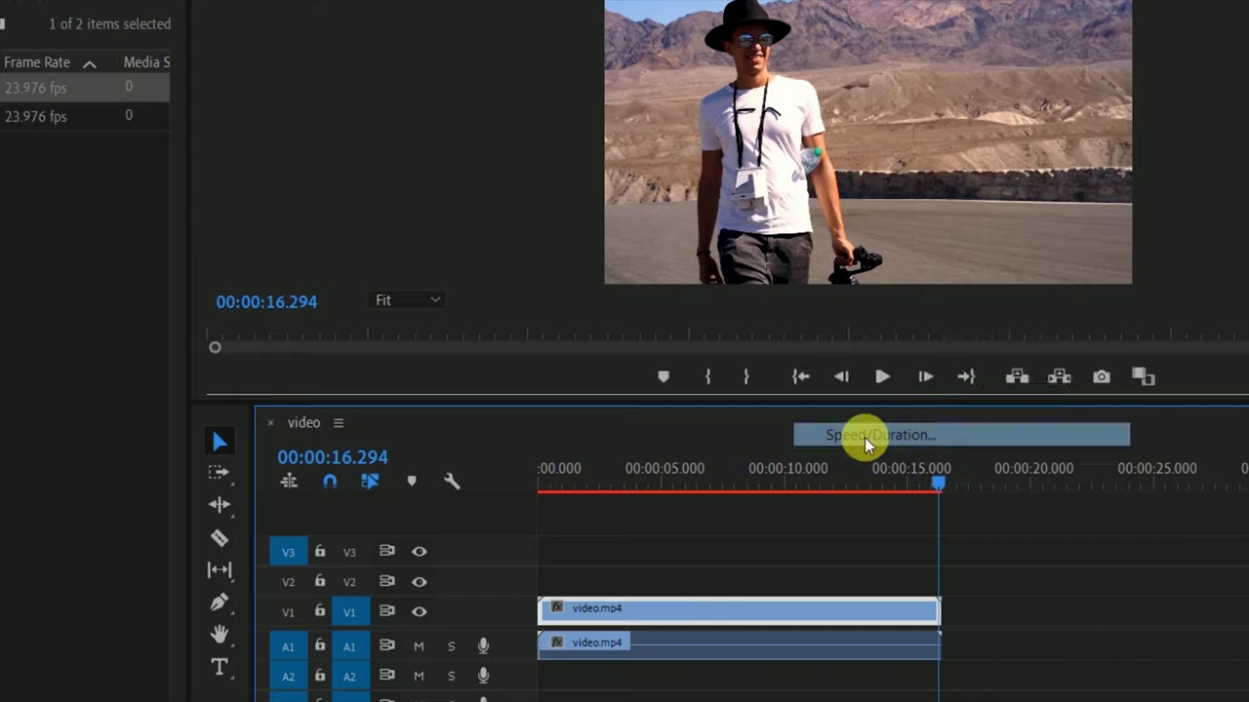
pyautogui.click(609, 223)
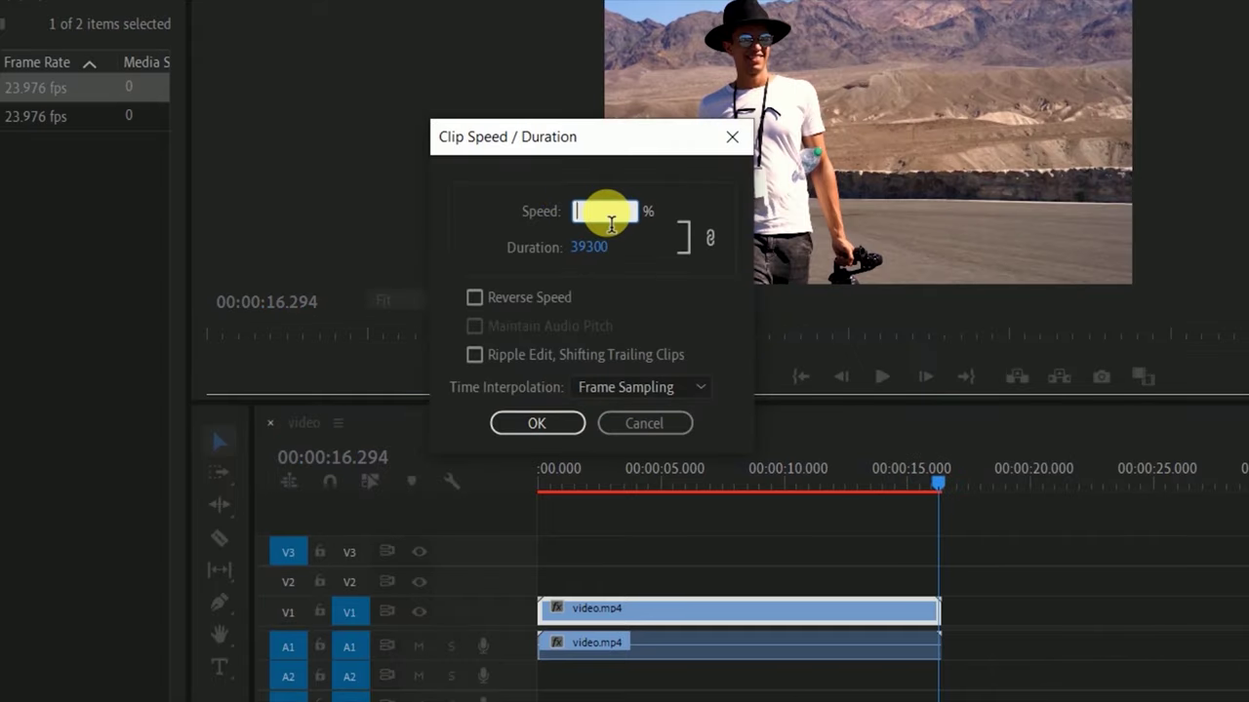
pyautogui.write('200')
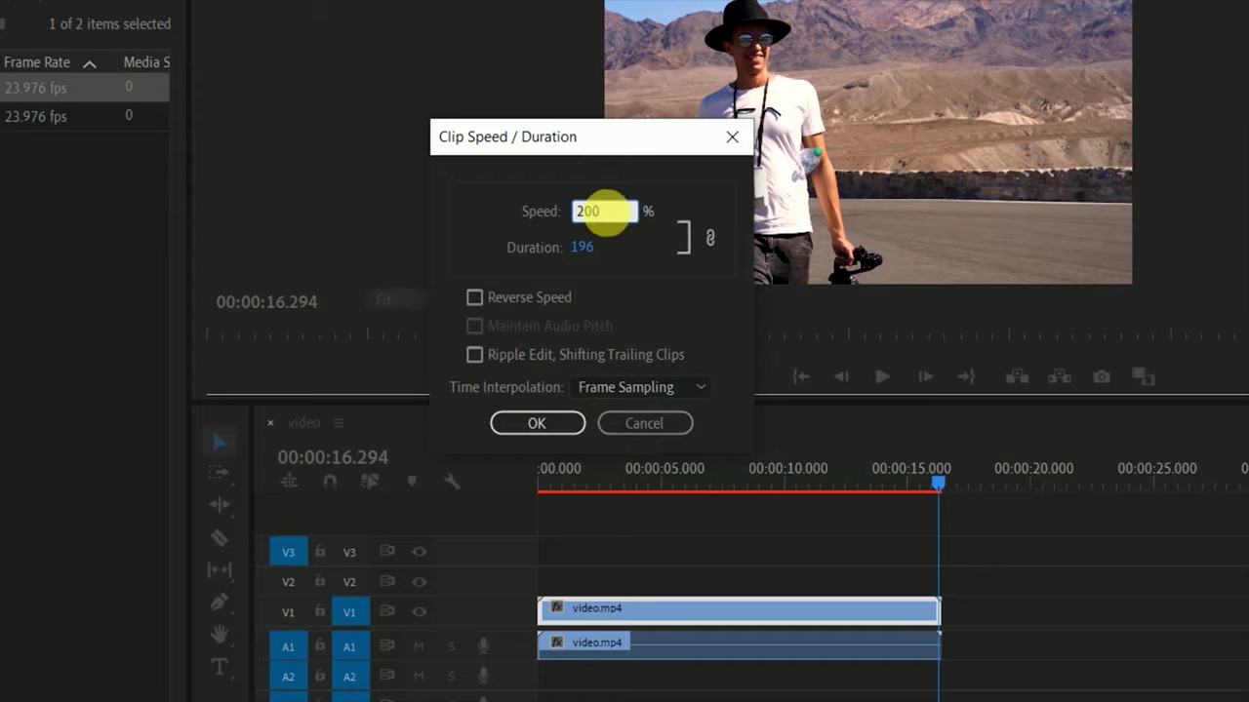
pyautogui.press('Return')
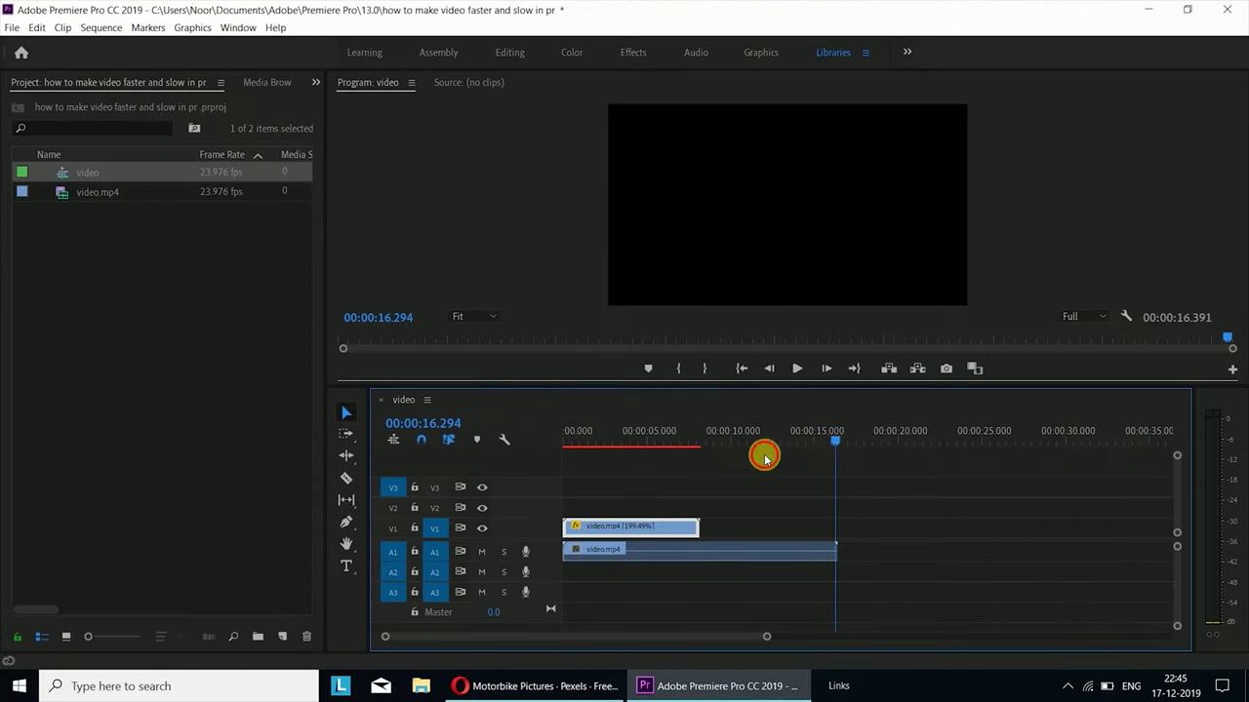
# Play the sped-up clip from the sequence start and stop around 8.7 seconds
pyautogui.press('Home')
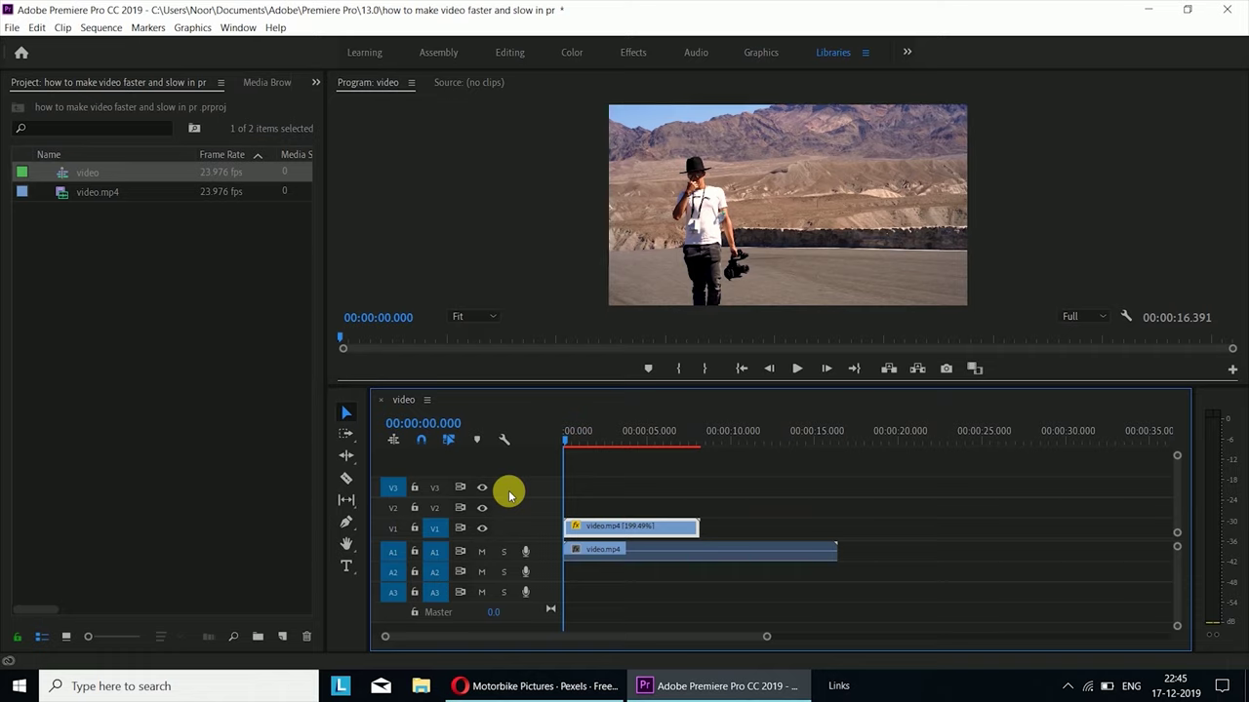
pyautogui.press('space')
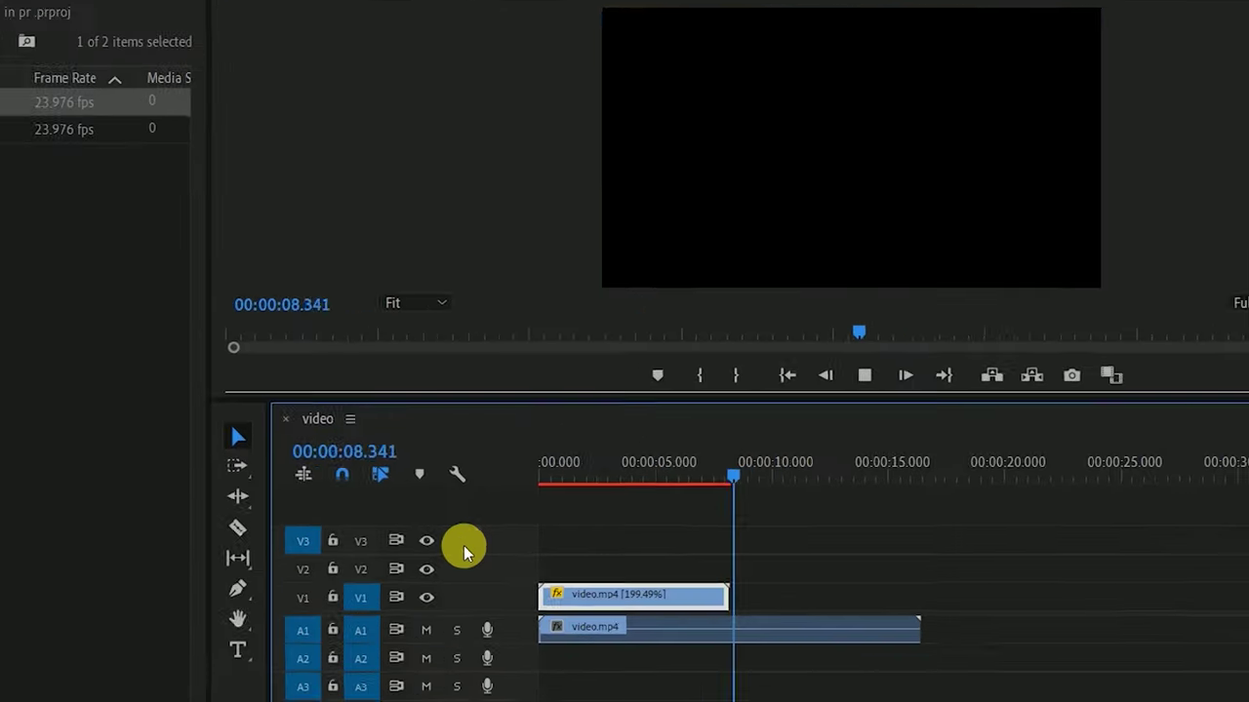
pyautogui.press('space')
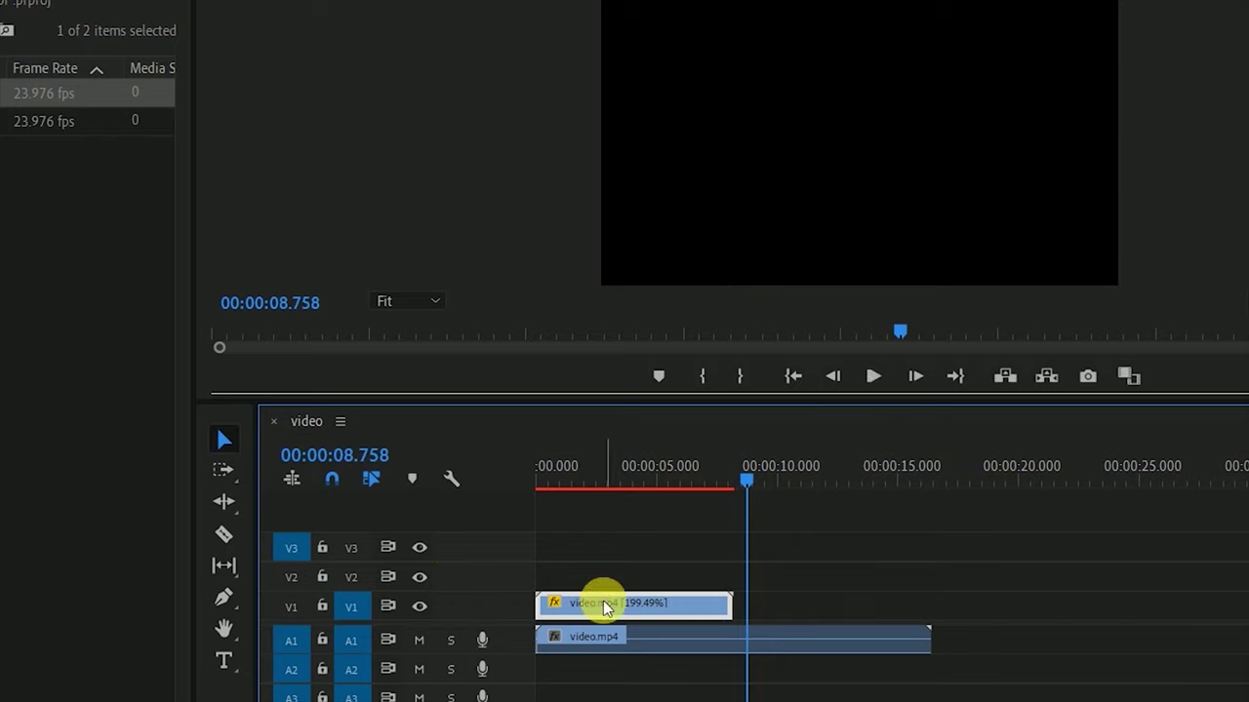
# Change the V1 clip's speed from 199.49% to 50%, stretching it to about 32.7 seconds
pyautogui.rightClick(617, 618)
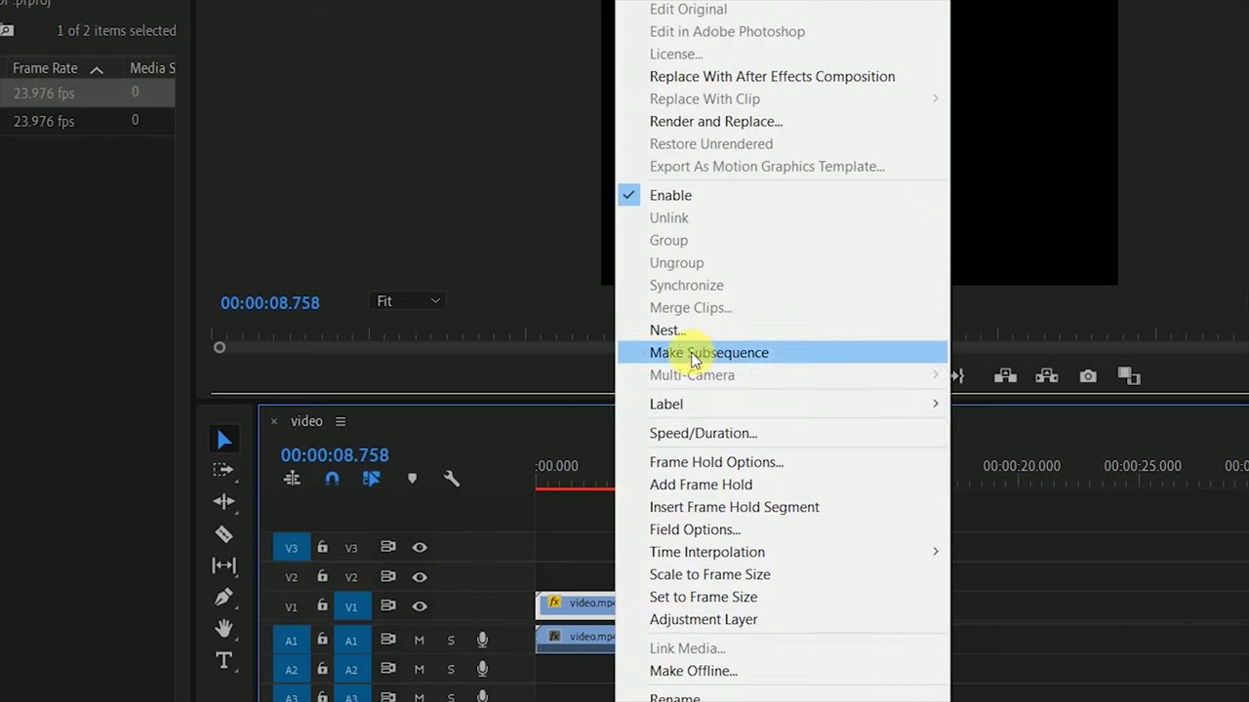
pyautogui.click(698, 435)
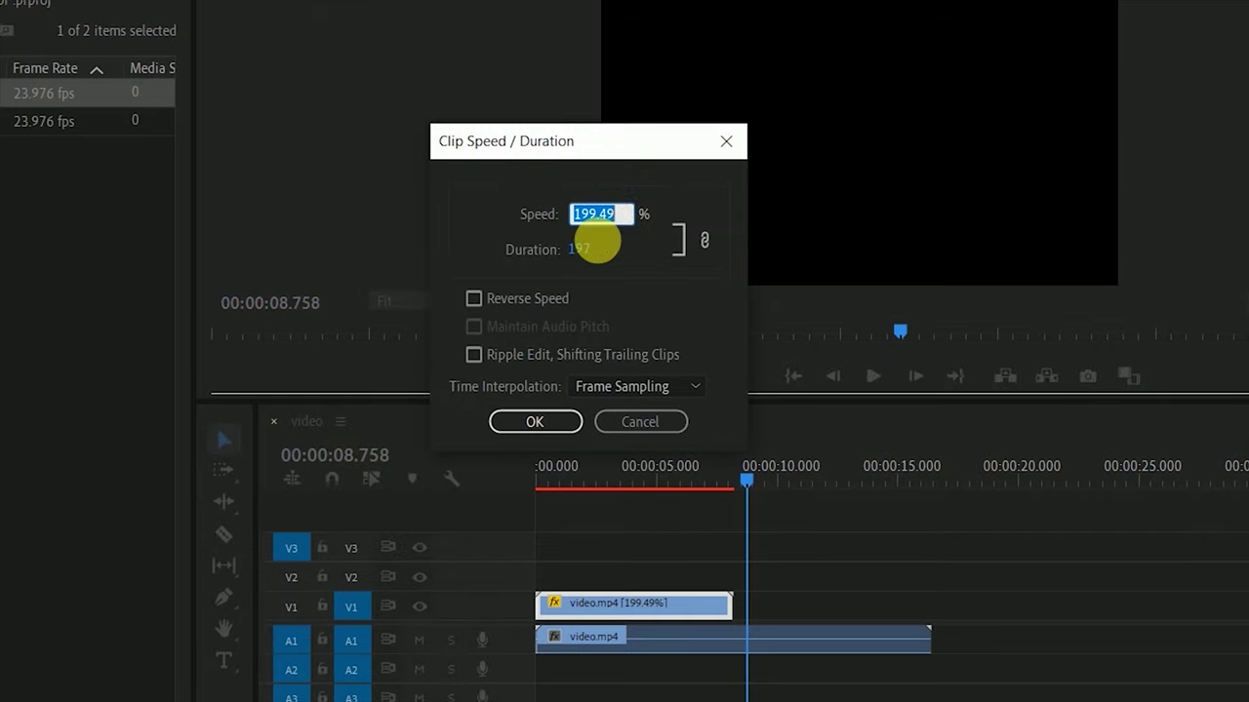
pyautogui.click(622, 224)
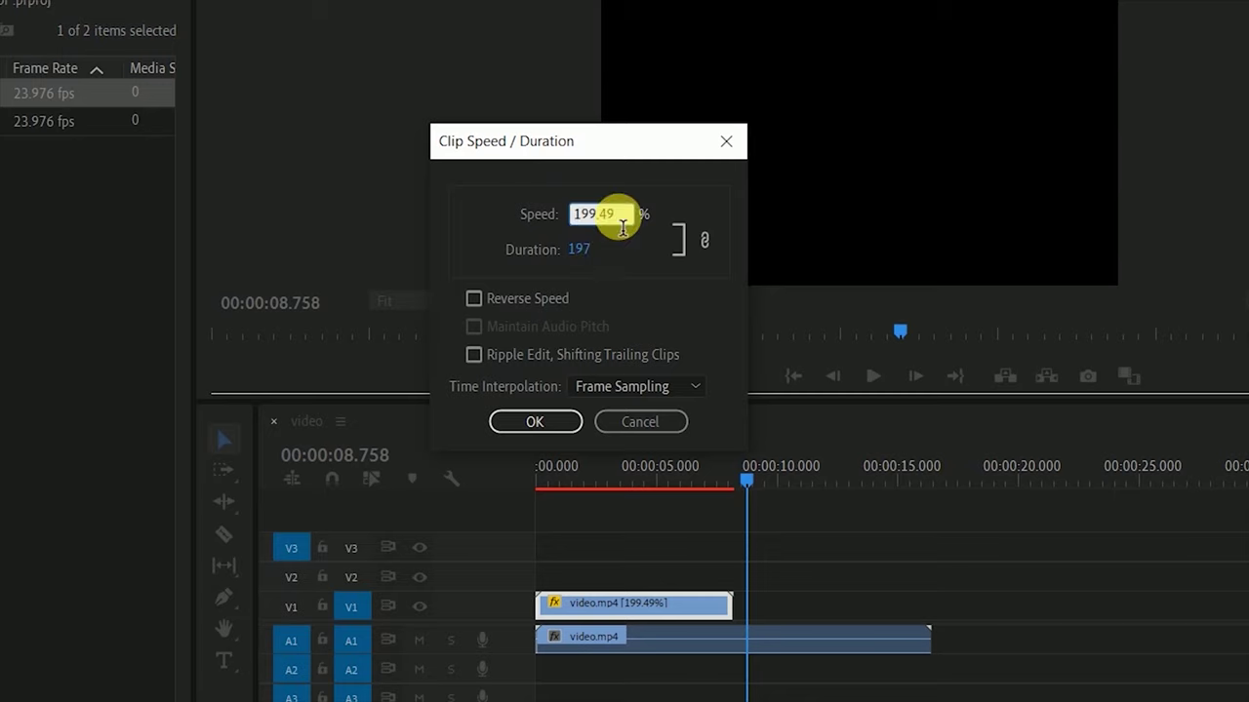
pyautogui.press('BackSpace')
pyautogui.press('BackSpace')
pyautogui.press('BackSpace')
pyautogui.write('50')
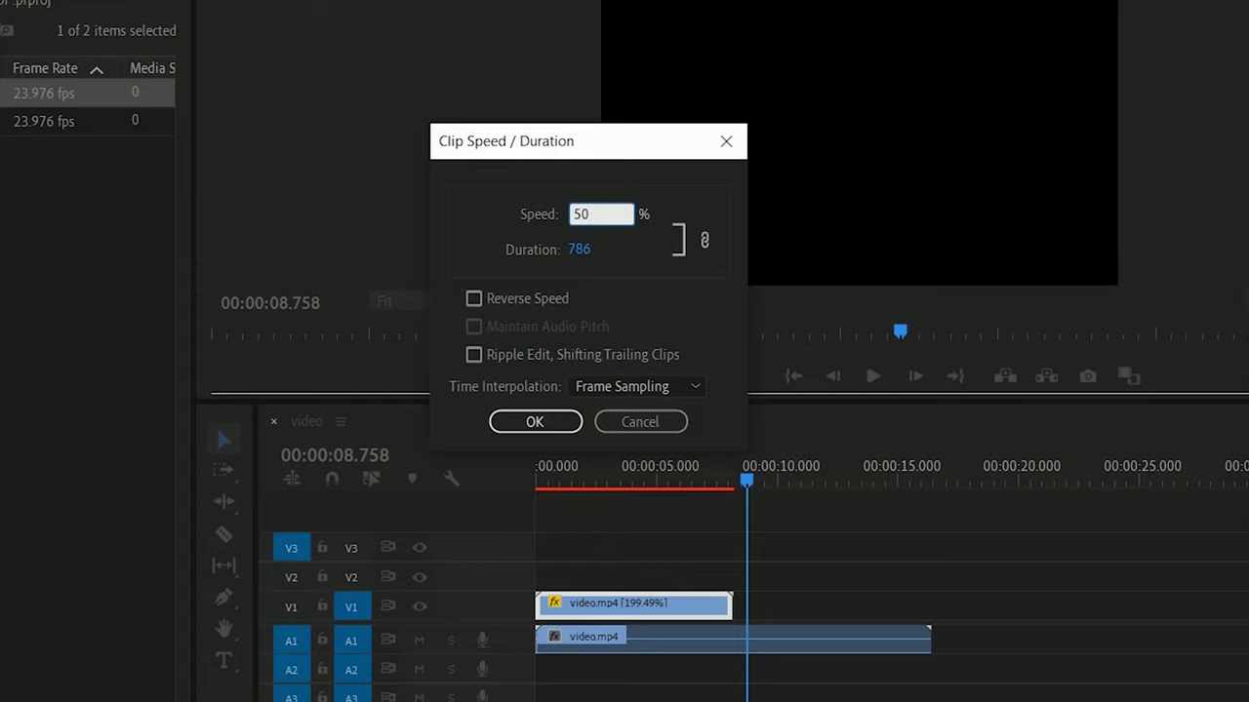
pyautogui.press('Return')
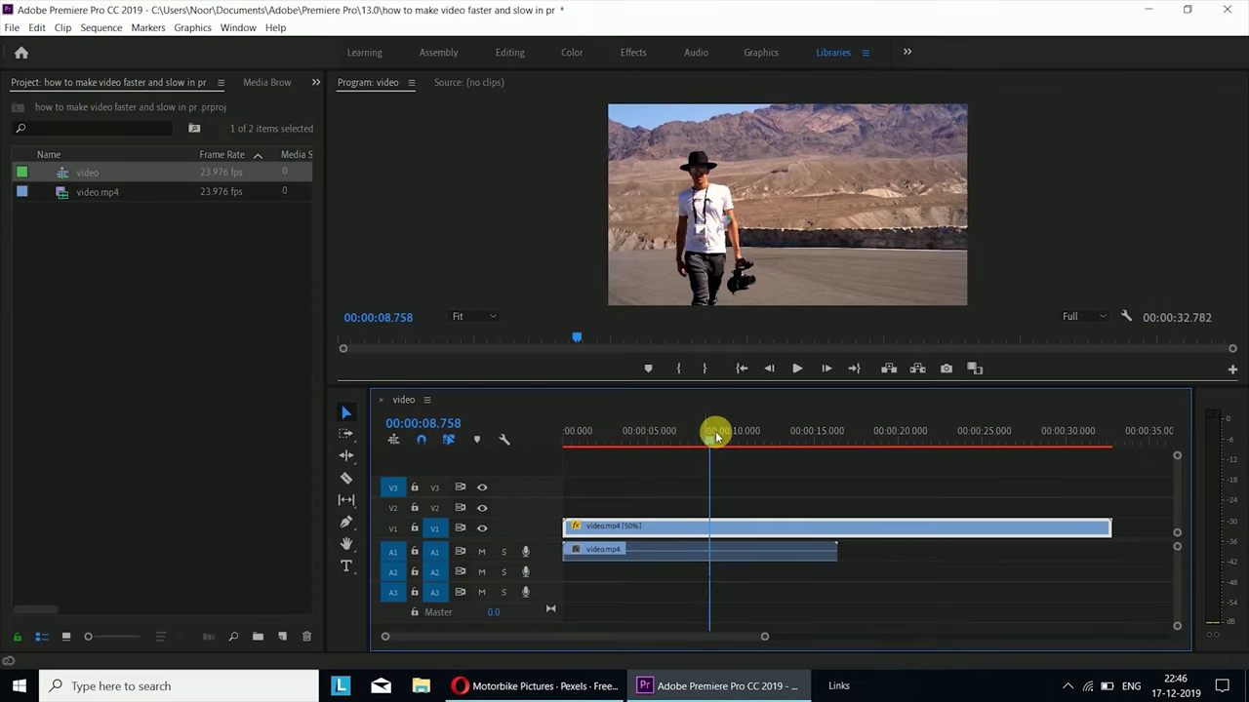
pyautogui.moveTo(717, 436); pyautogui.dragTo(537, 465)
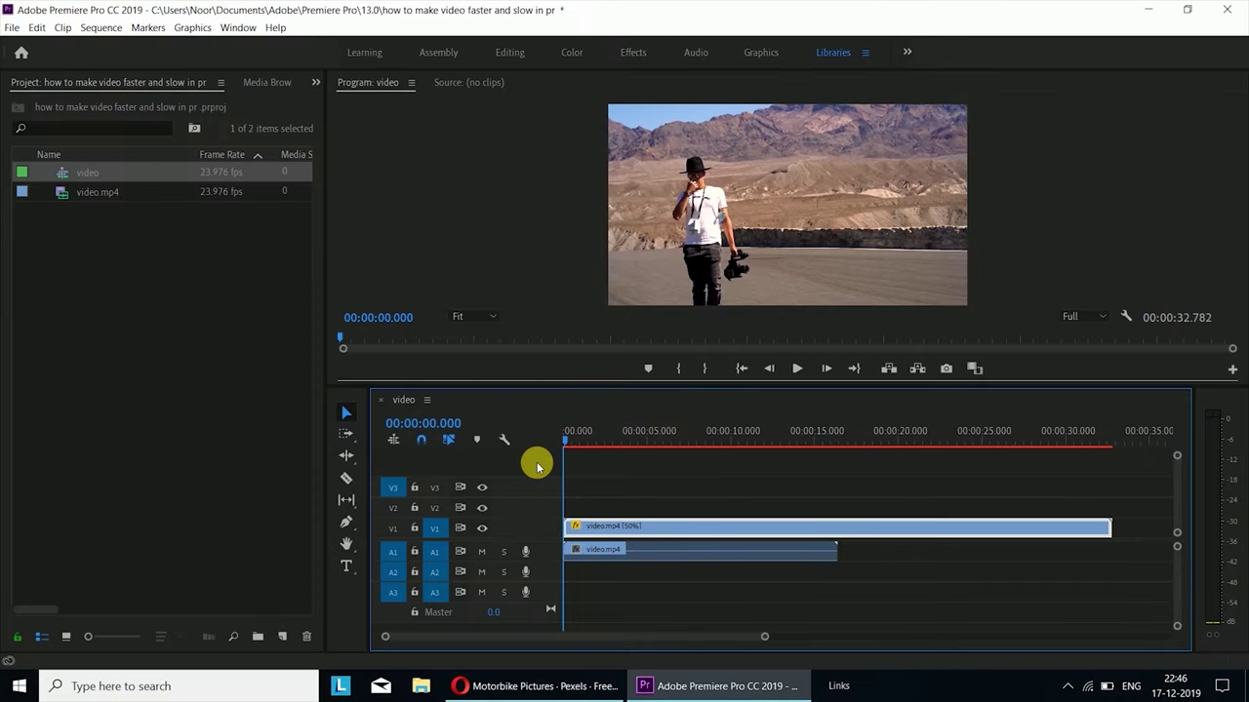
# Play the 50% slow-motion clip from the start and stop around 11 seconds
pyautogui.press('space')
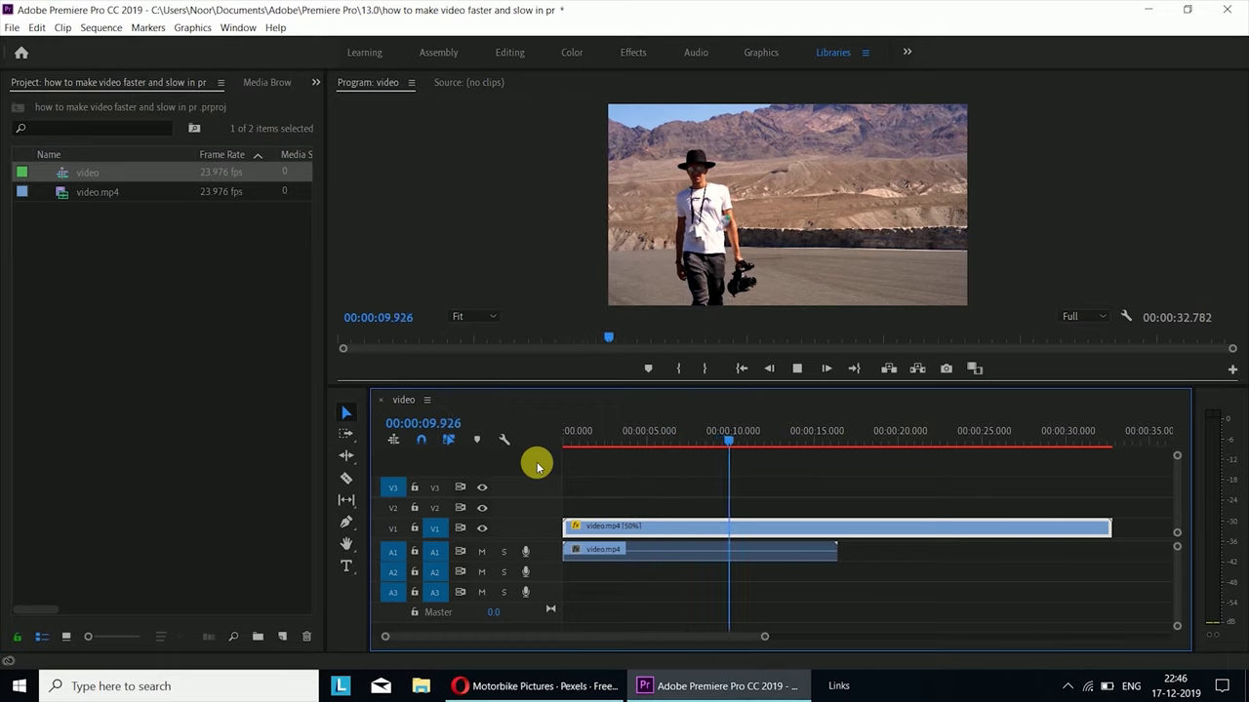
pyautogui.press('space')
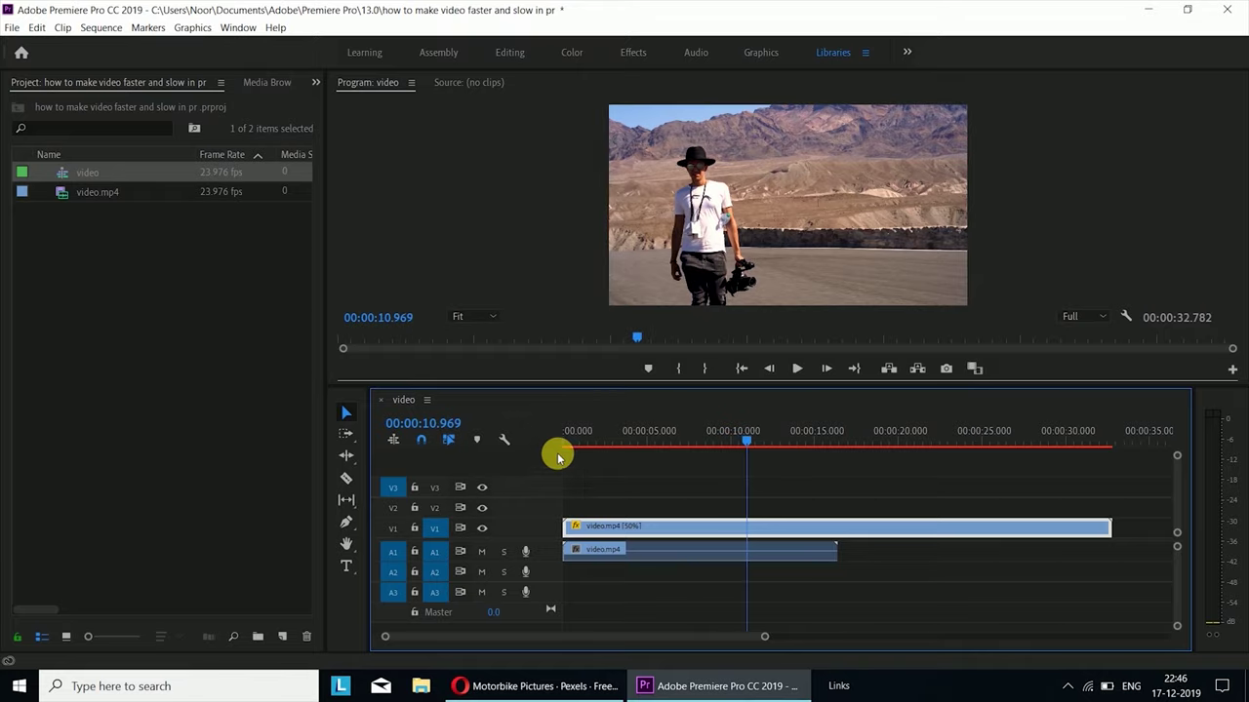
# Replace the V1 clip's 50 speed value with 100 in Speed/Duration
pyautogui.rightClick(678, 532)
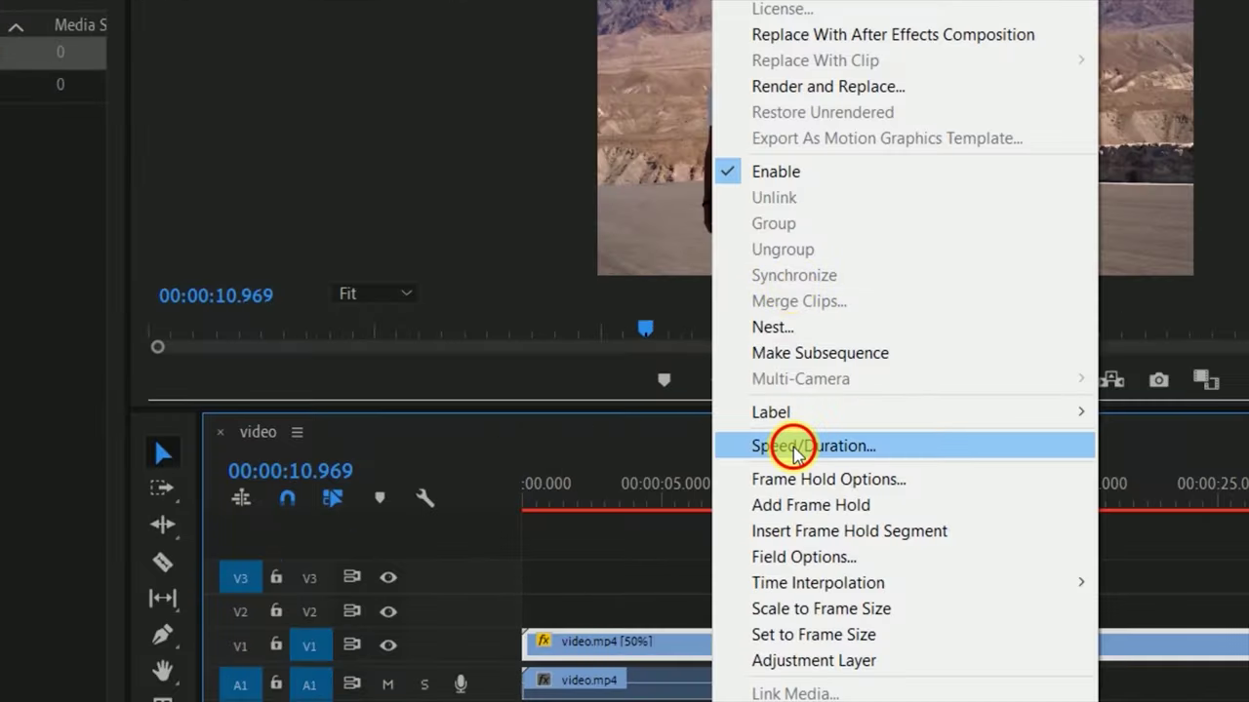
pyautogui.click(791, 445)
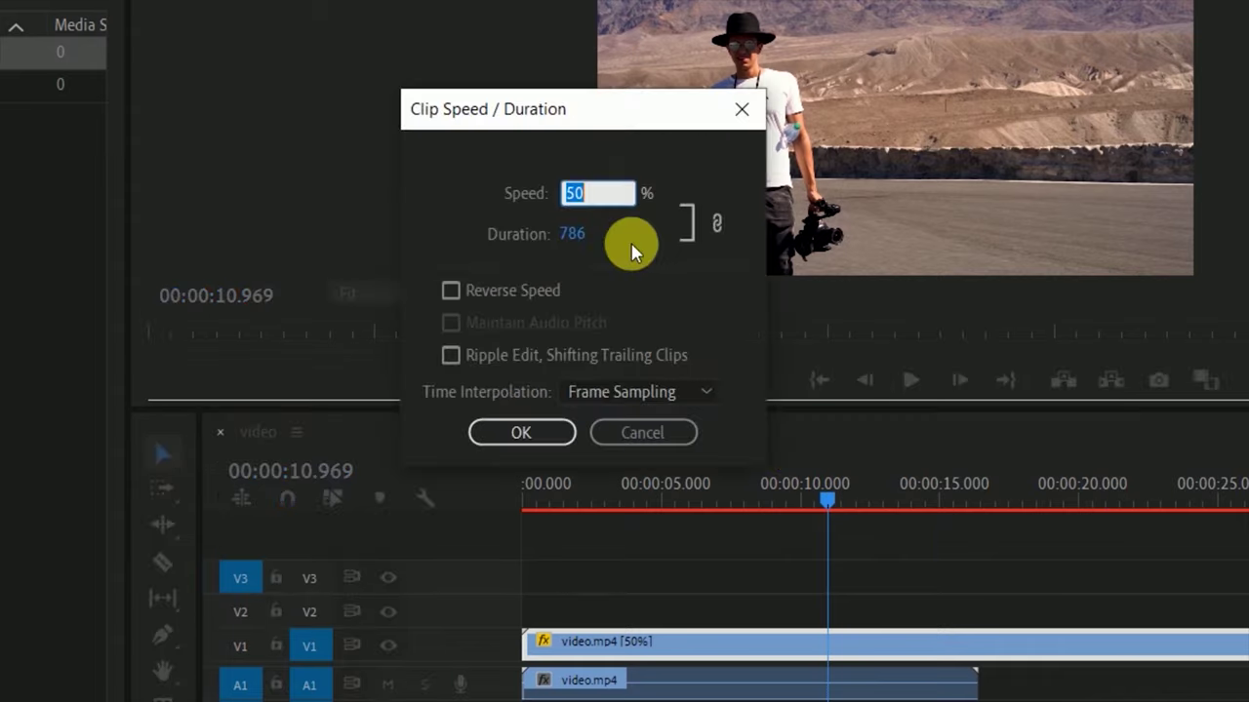
pyautogui.click(607, 202)
pyautogui.press('BackSpace')
pyautogui.press('BackSpace')
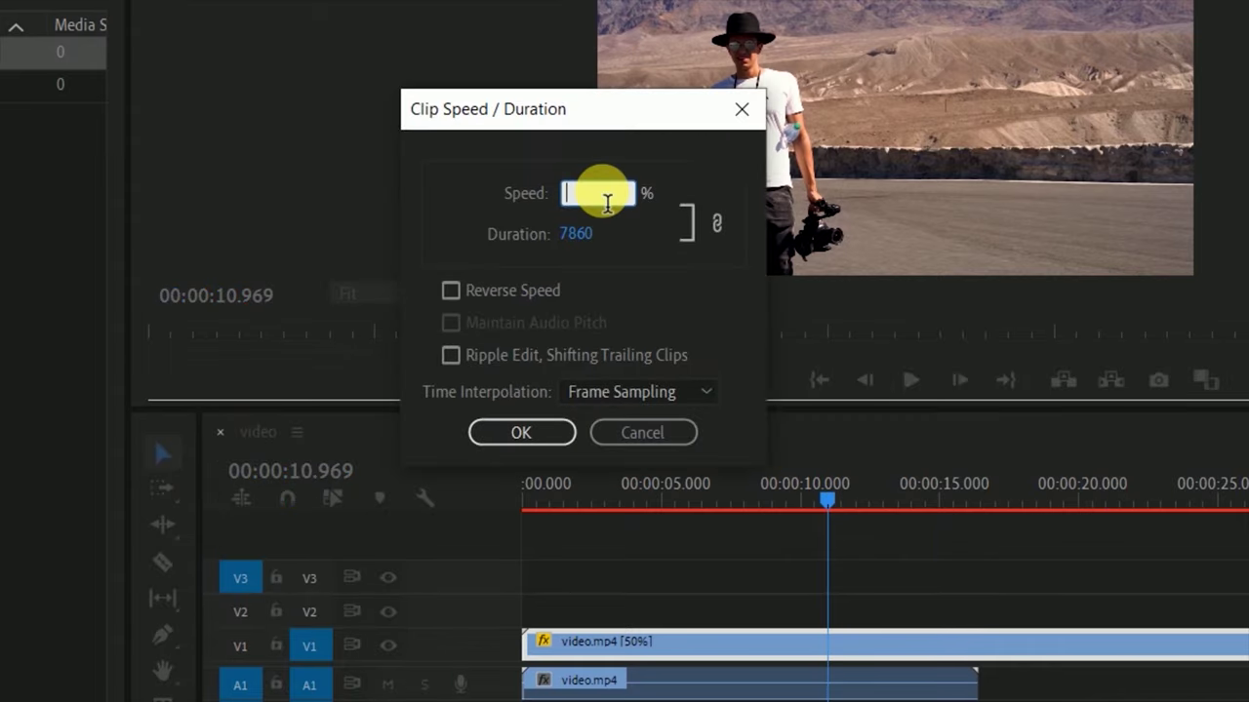
pyautogui.write('100')
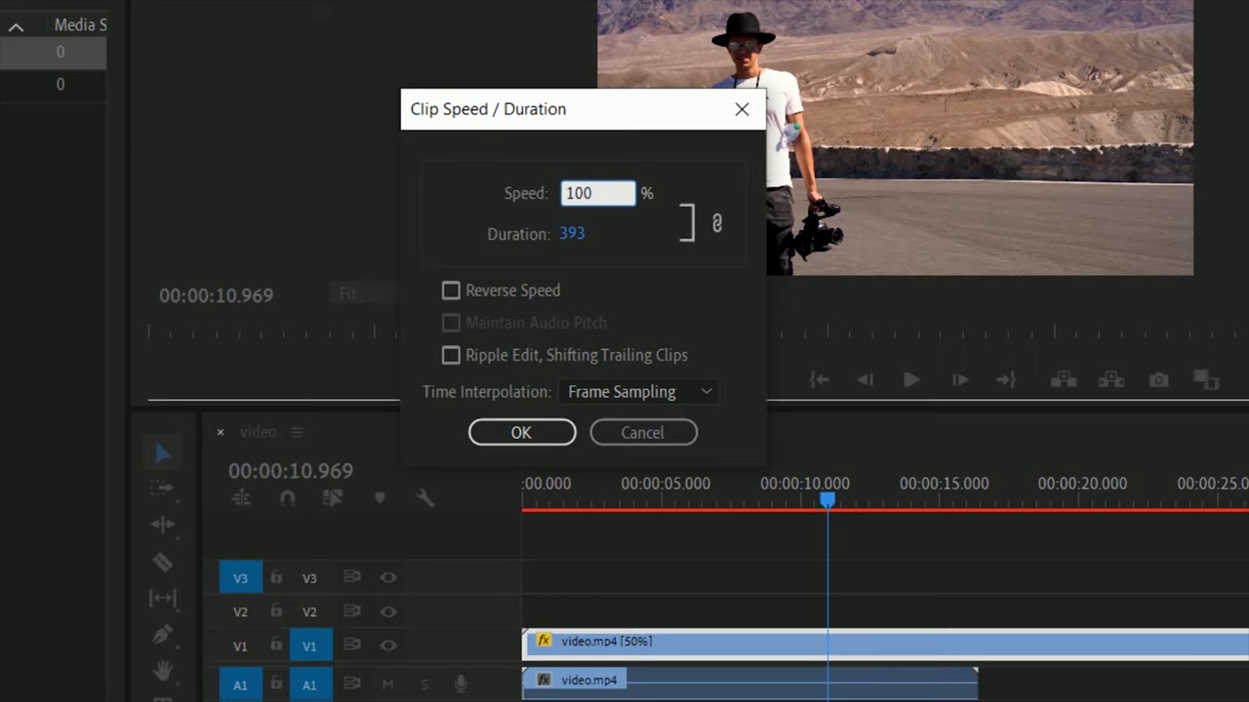
pyautogui.press('Return')
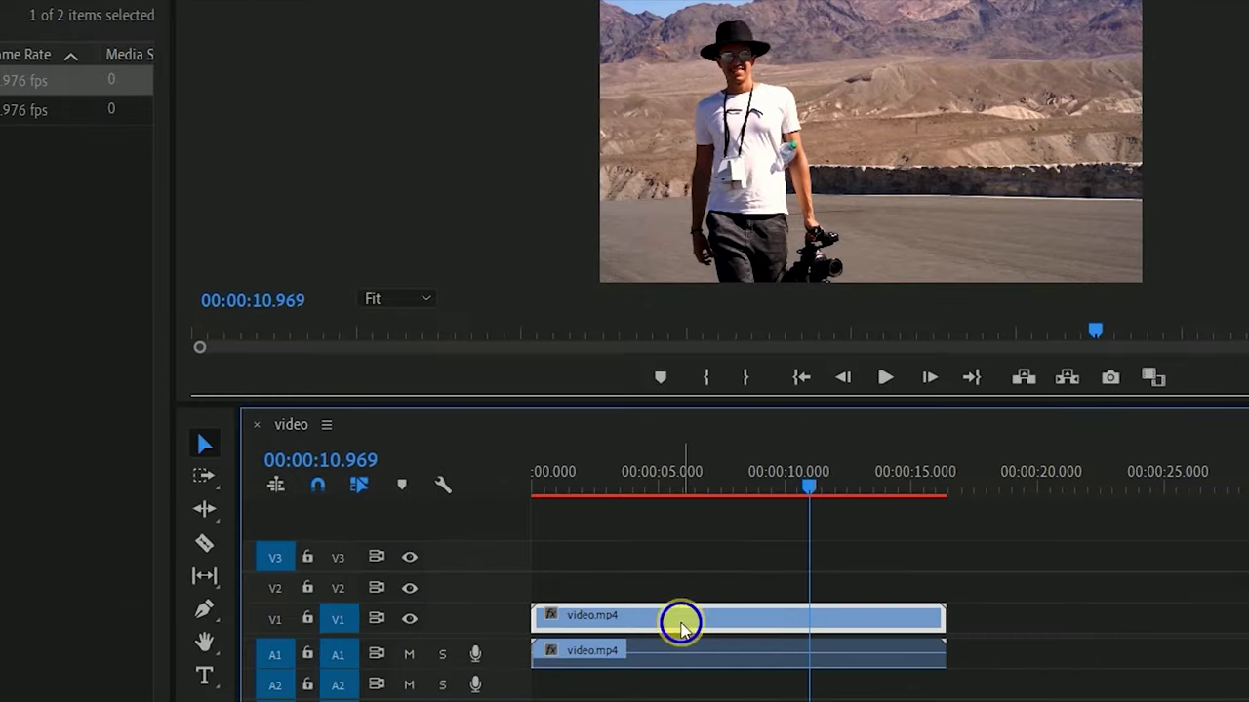
# Reverse the V1 clip at 150% speed and play it from the start
pyautogui.rightClick(680, 618)
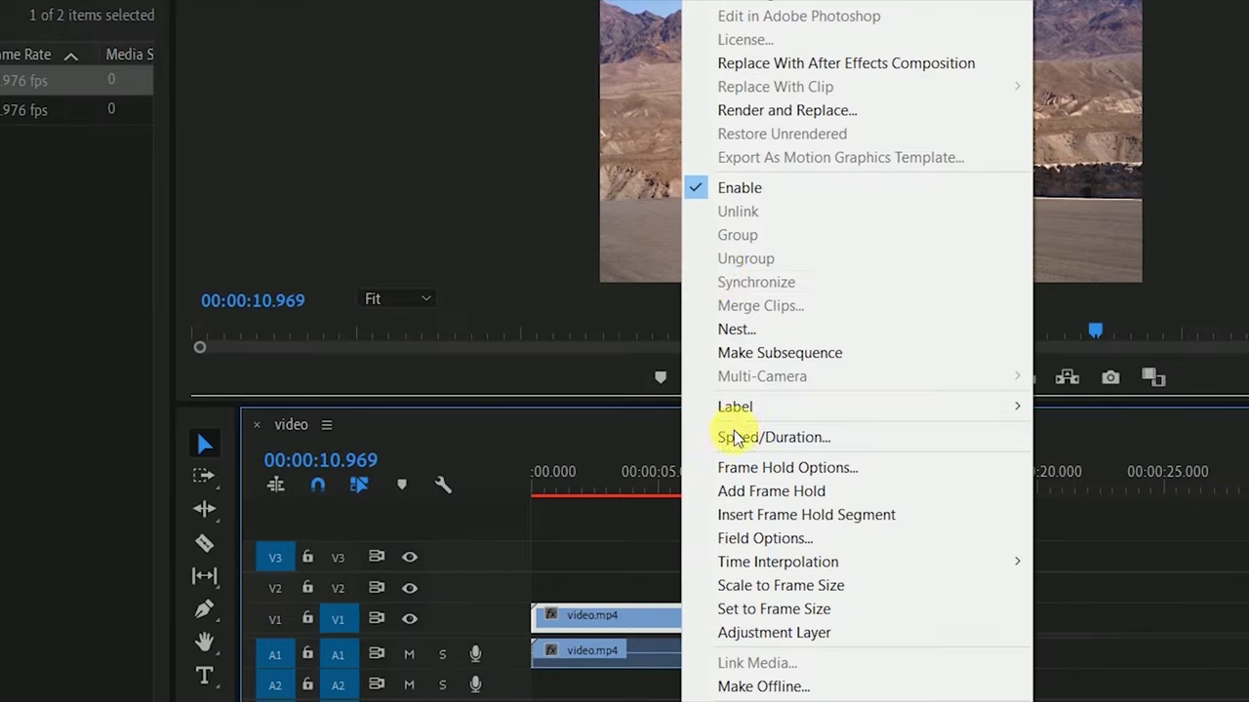
pyautogui.click(730, 437)
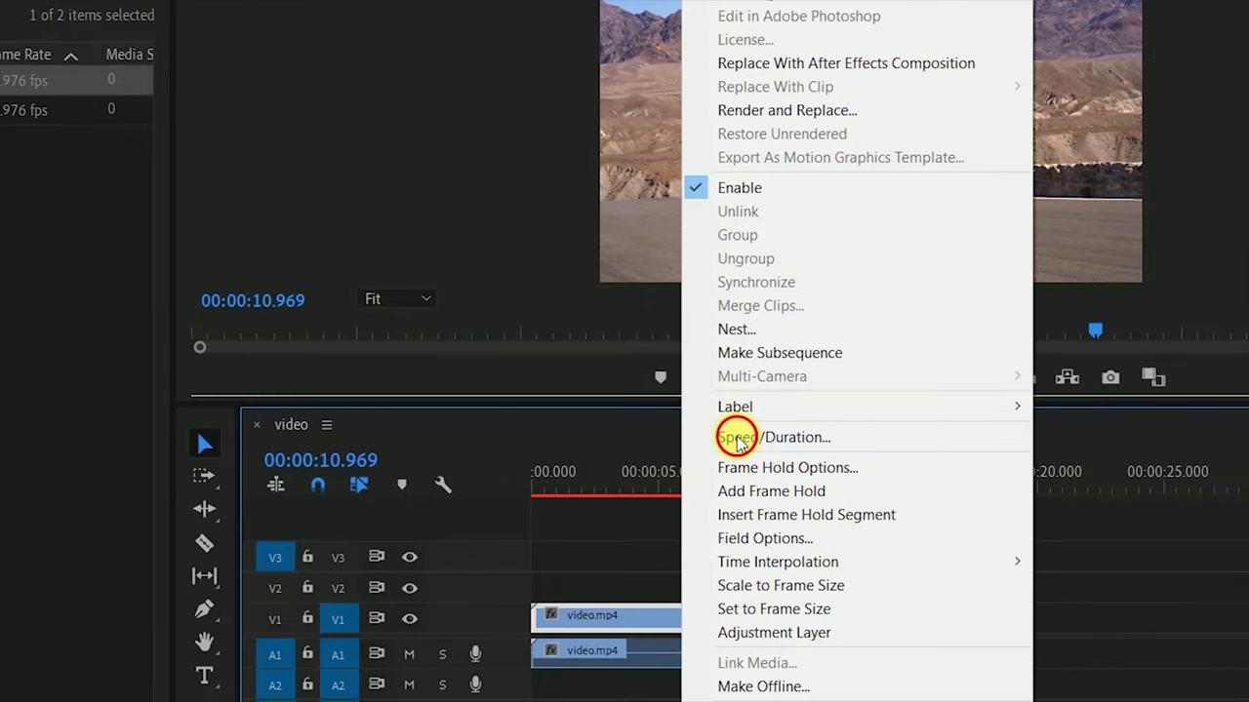
pyautogui.click(467, 297)
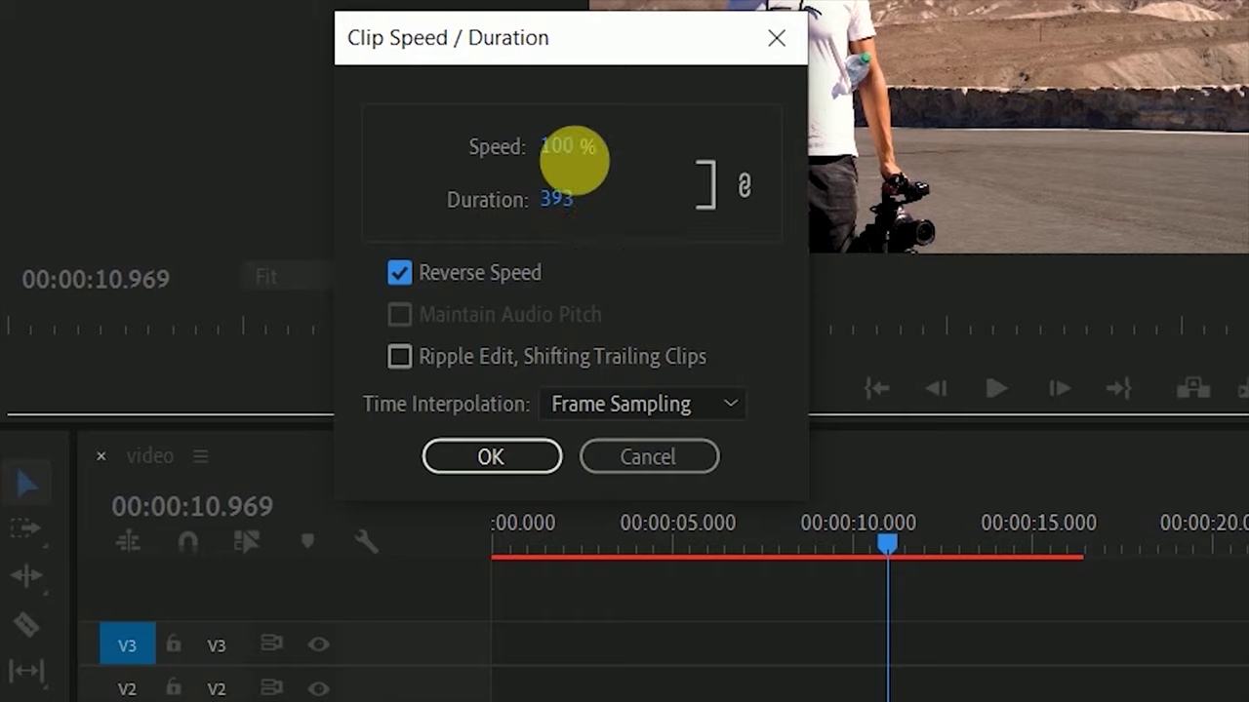
pyautogui.click(564, 149)
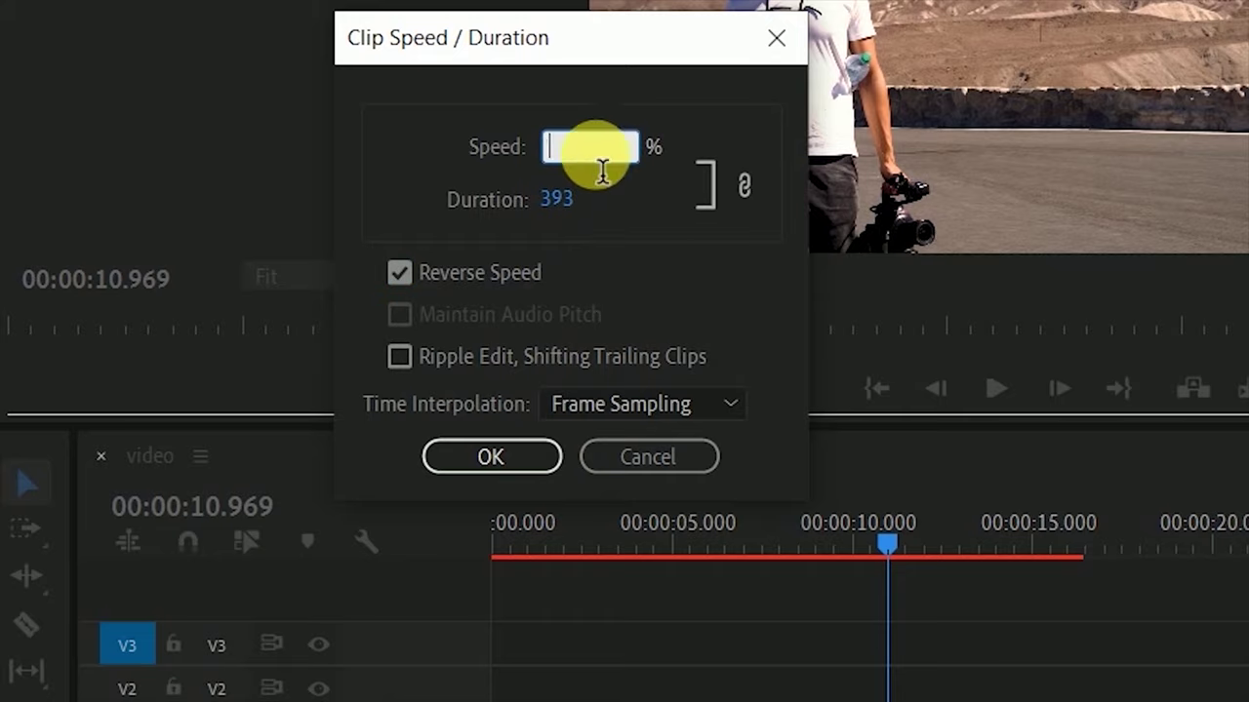
pyautogui.write('150')
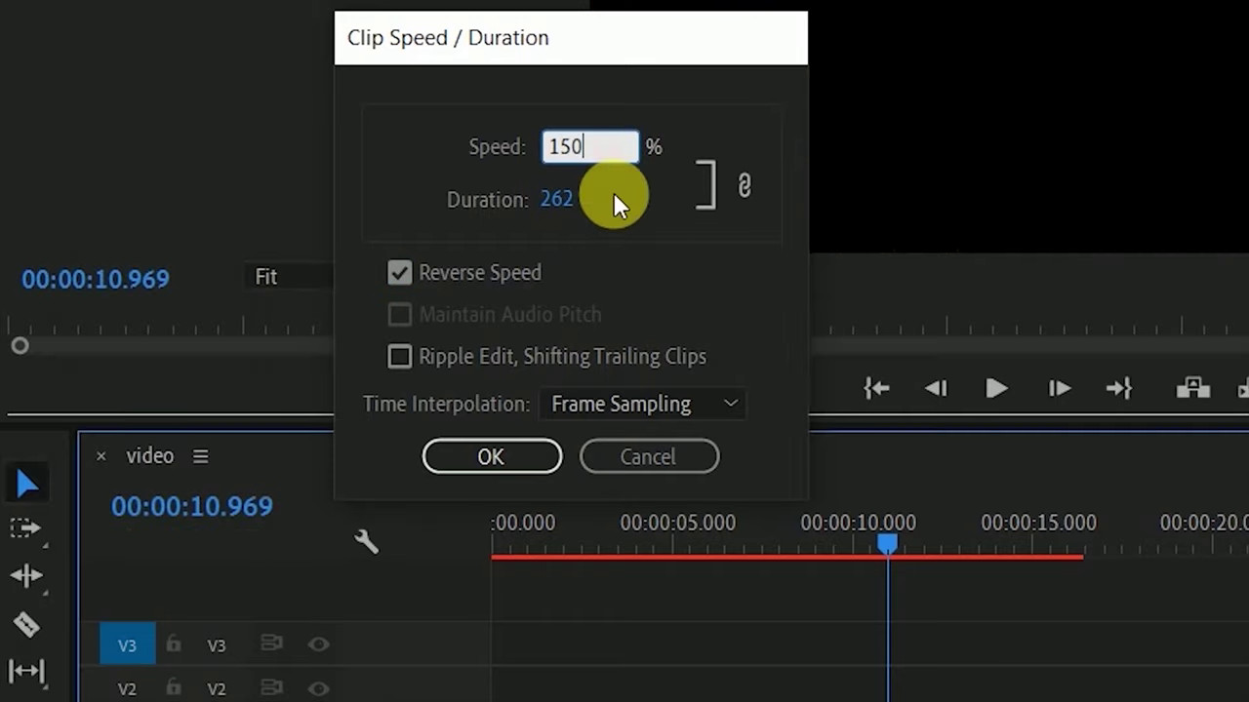
pyautogui.press('Return')
pyautogui.press('space')
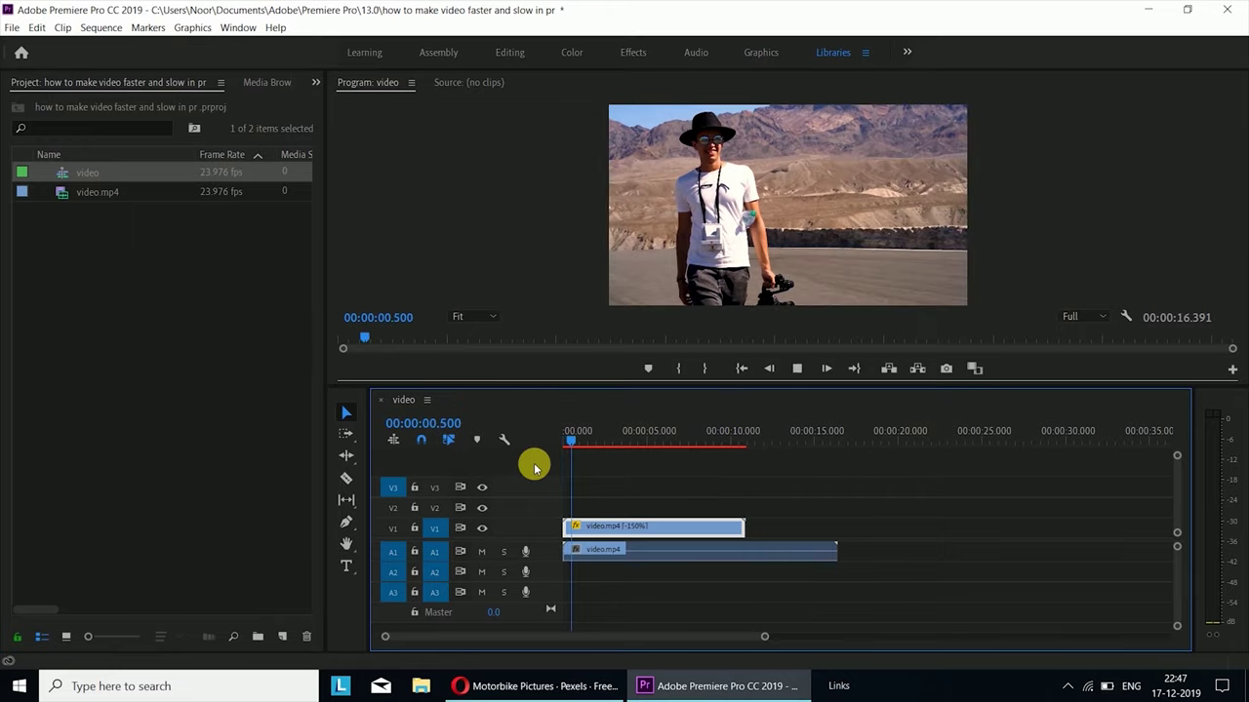
# Stop and restart the reversed clip's playback, pause near 9 seconds, then resume
pyautogui.press('space')
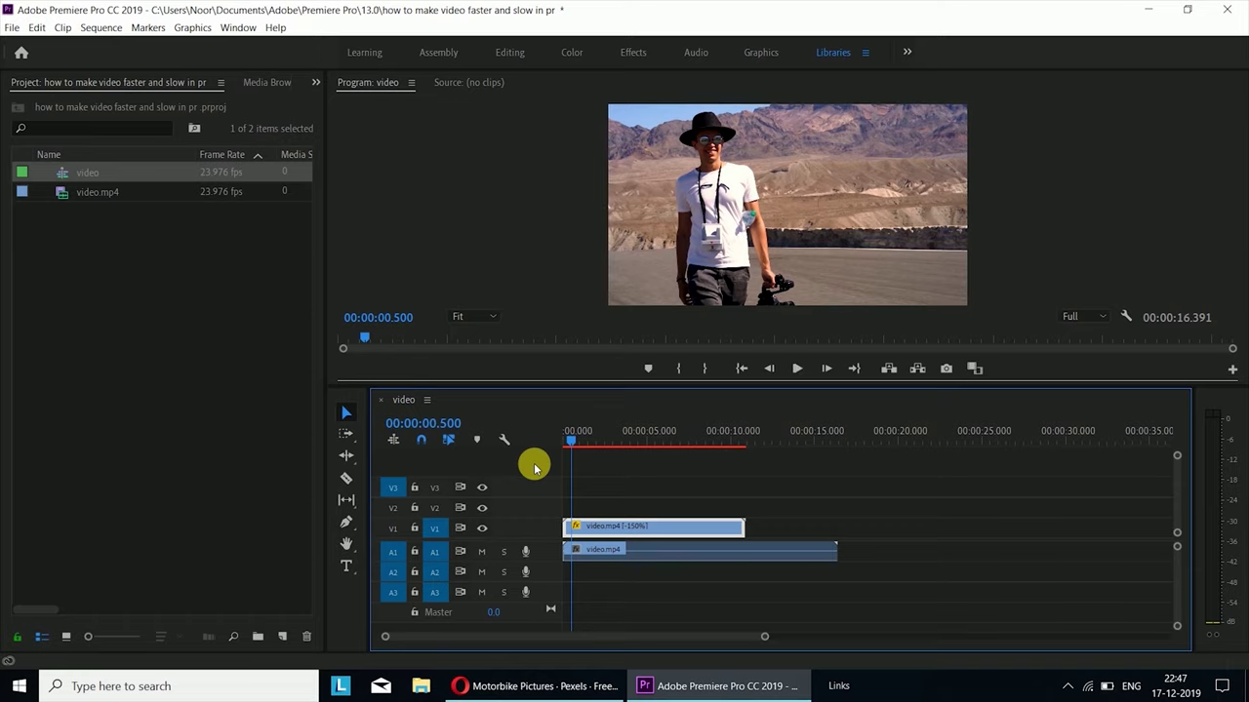
pyautogui.click(797, 370)
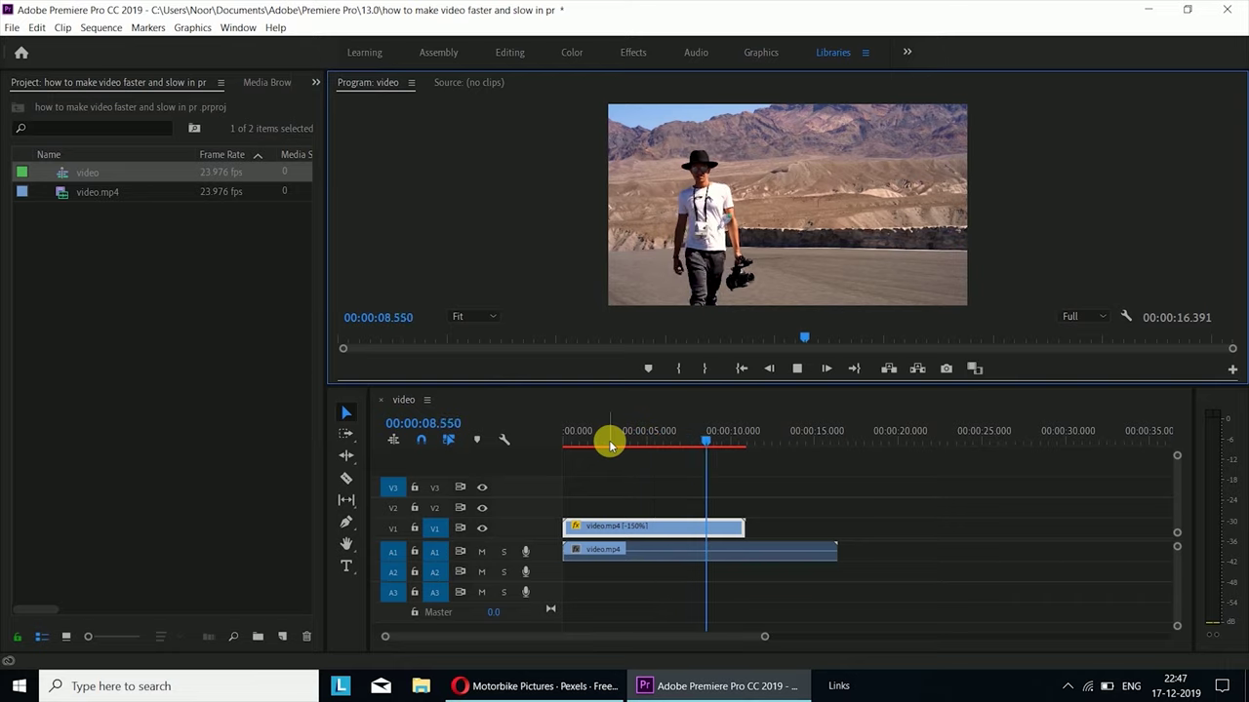
pyautogui.press('space')
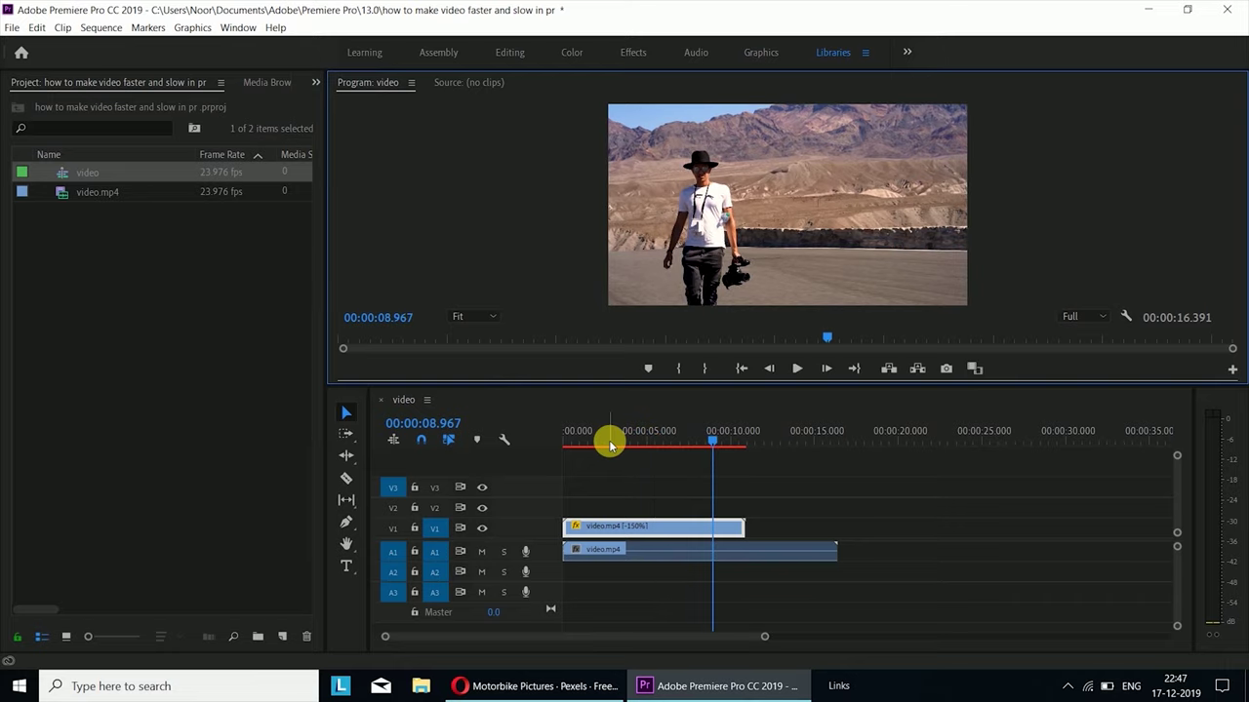
pyautogui.press('space')
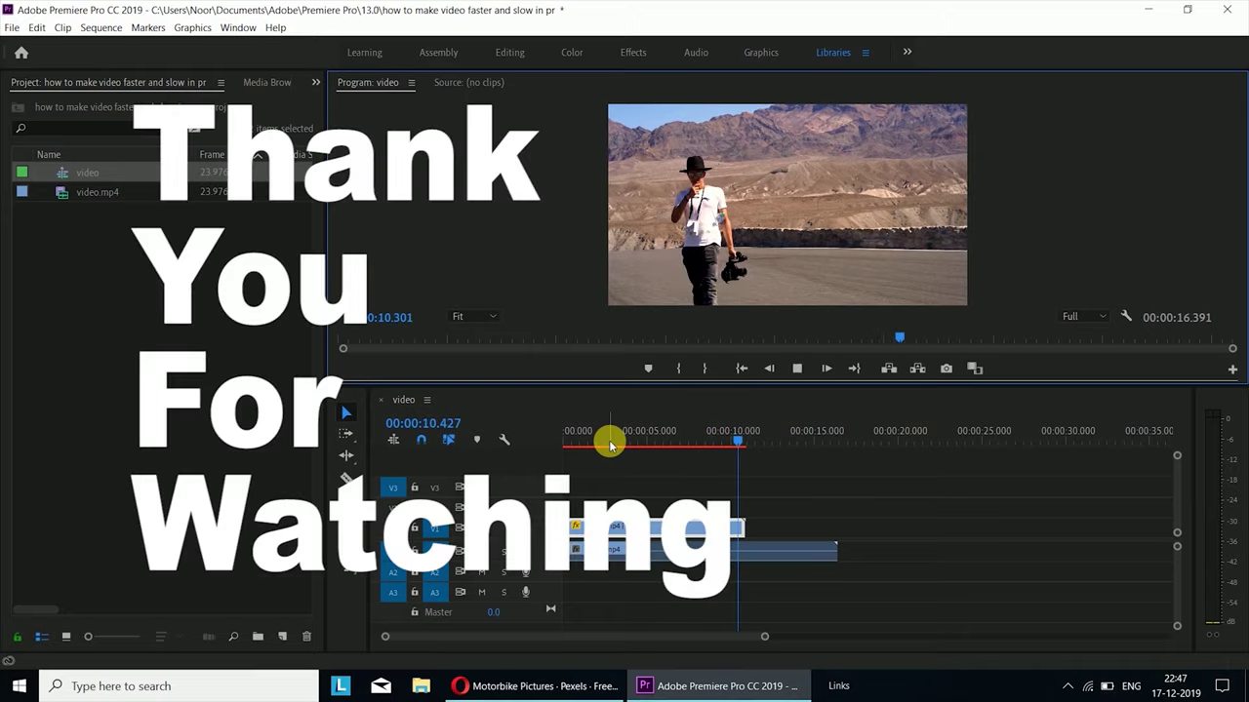
pyautogui.press('space')
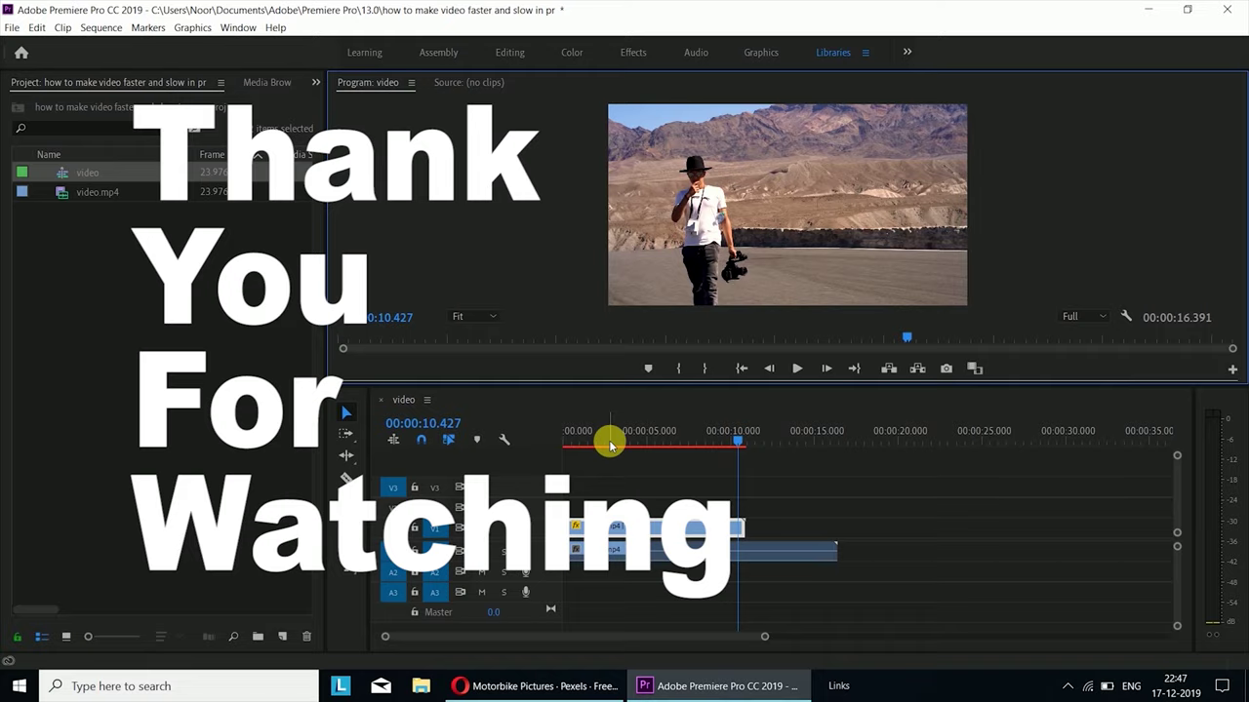